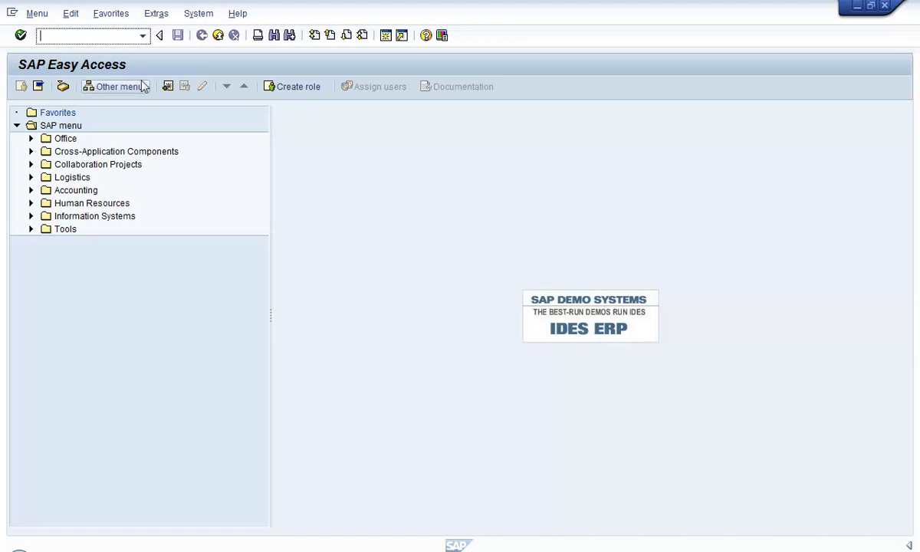
- Open Area Menu Maintenance with transaction SE43N and enter Y_SECURITY_AREA_MENU as the area menu name
{"action": "type", "text": "SE43N"}
{"action": "key", "text": "Return"}
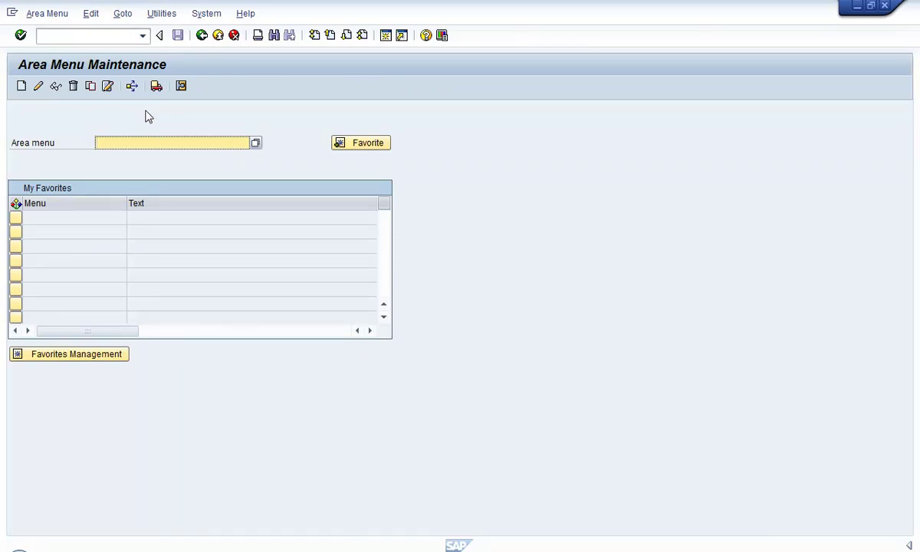
{"action": "type", "text": "Y"}
{"action": "type", "text": "_SECURITY_AREA_MENU"}
{"action": "key", "text": "BackSpace"}
{"action": "key", "text": "BackSpace"}
{"action": "type", "text": "NU"}
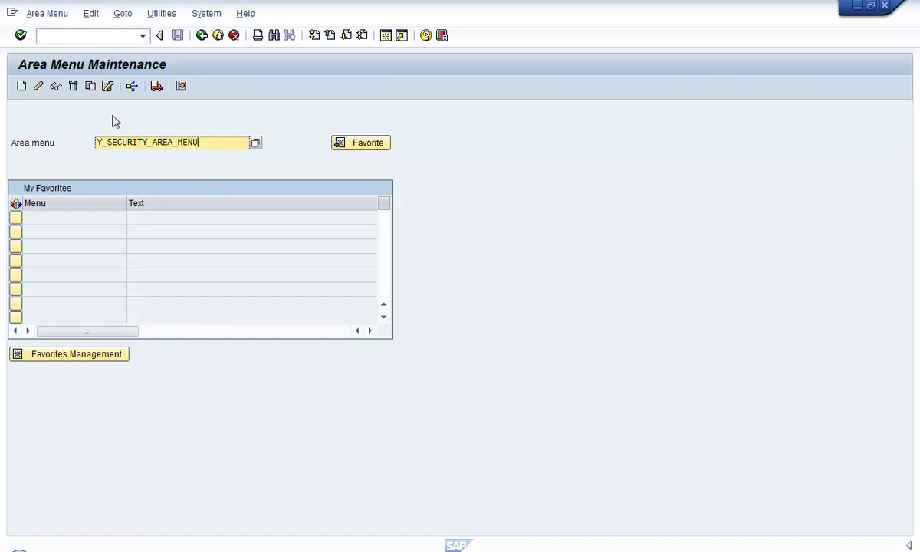
- Create the area menu Y_SECURITY_AREA_MENU with the description Demo Area Menu
{"action": "left_click", "coordinate": [23, 87]}
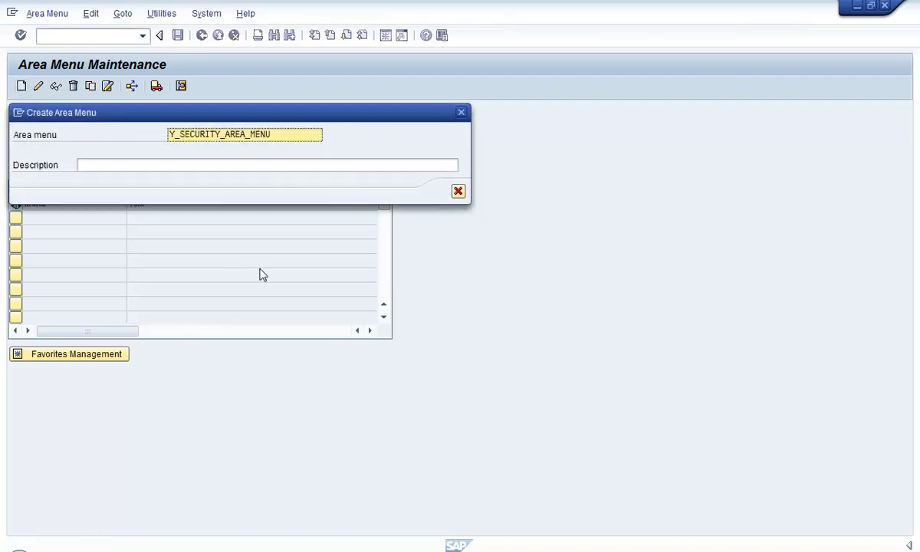
{"action": "left_click", "coordinate": [205, 163]}
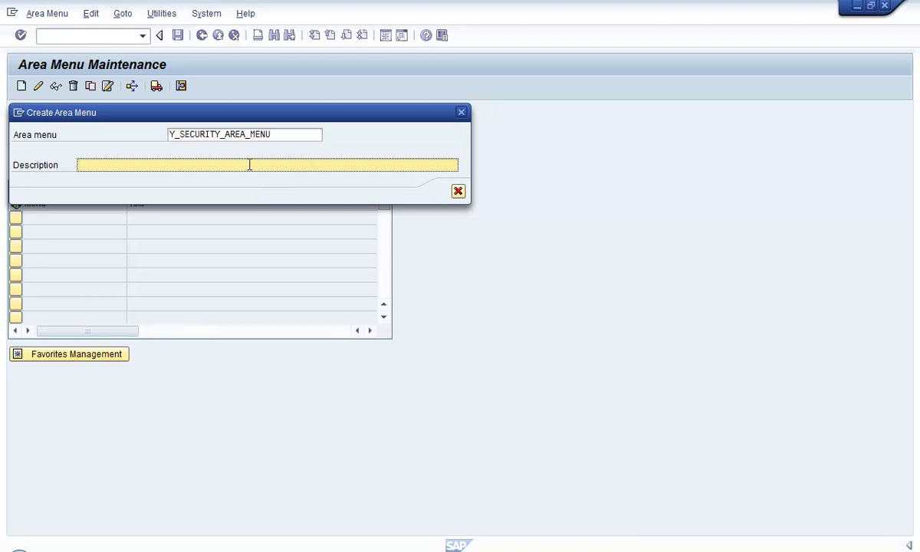
{"action": "type", "text": "Demo Area Menu"}
{"action": "key", "text": "Return"}
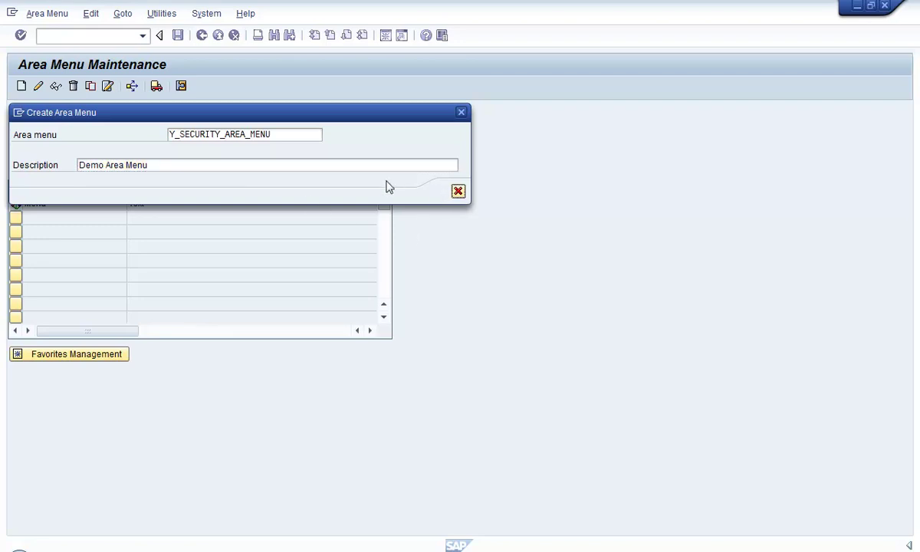
{"action": "left_click", "coordinate": [209, 163]}
{"action": "key", "text": "Return"}
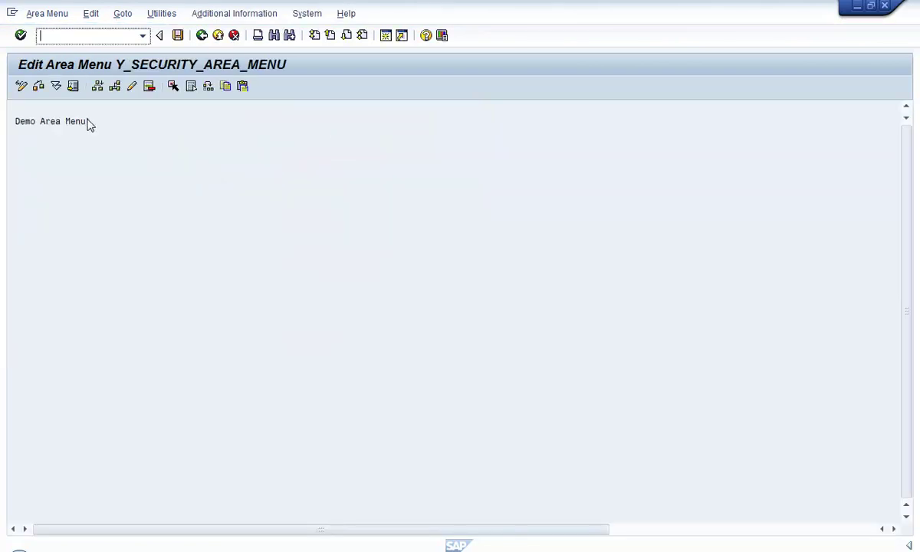
- Remove the stray trailing backslash from the root folder's menu entry so it reads Demo Area Menu
{"action": "double_click", "coordinate": [80, 123]}
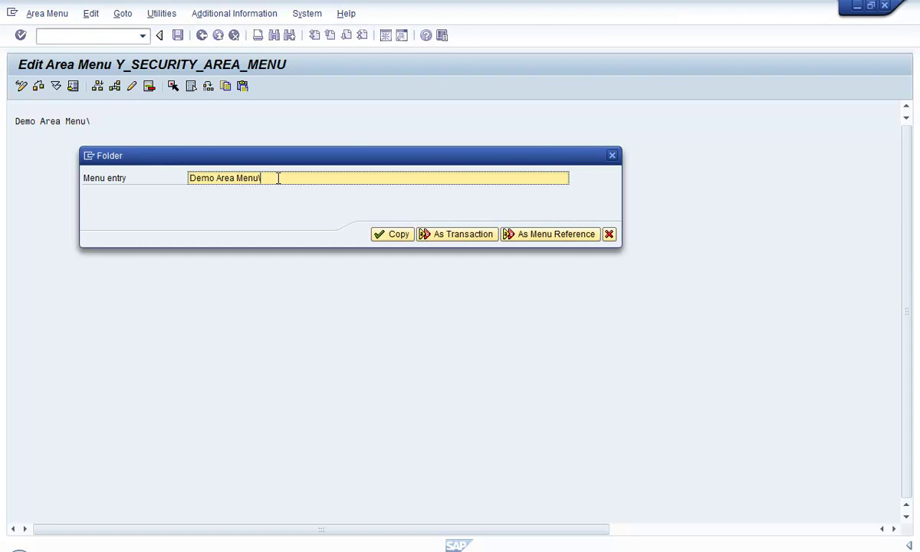
{"action": "key", "text": "BackSpace"}
{"action": "key", "text": "Return"}
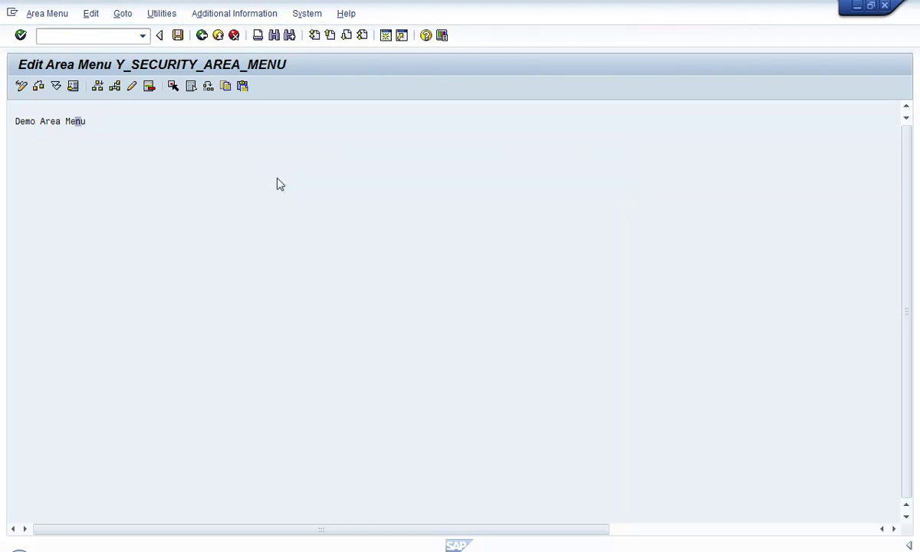
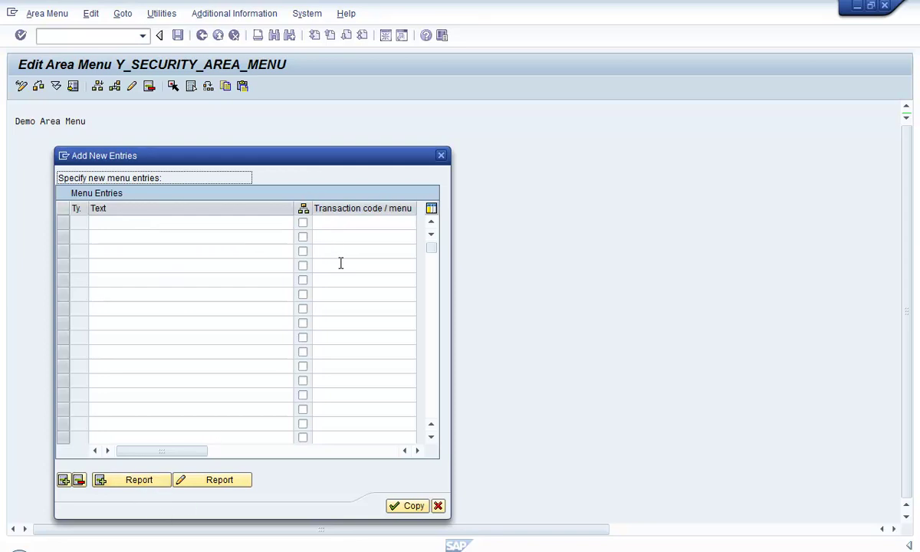
- Add transaction code SU01 as the first new menu entry
{"action": "left_click", "coordinate": [330, 223]}
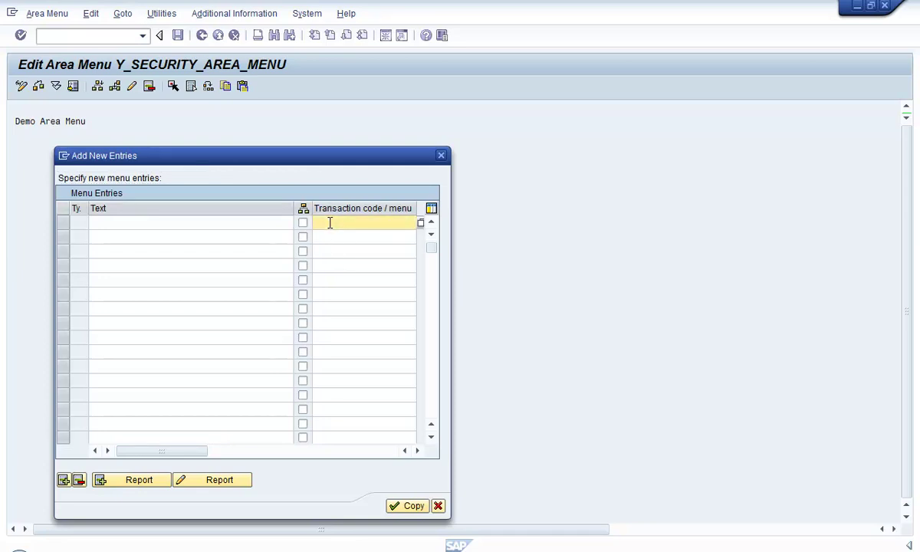
{"action": "type", "text": "S1"}
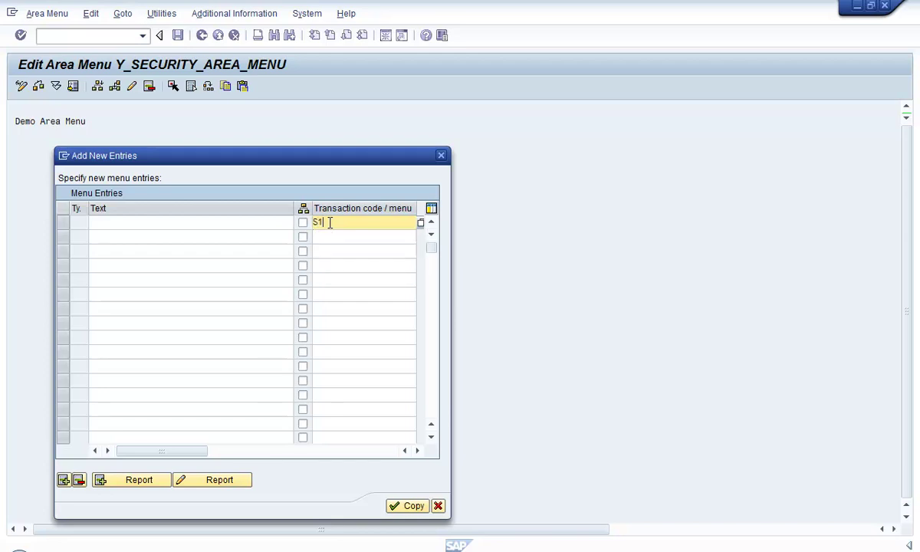
{"action": "key", "text": "BackSpace"}
{"action": "type", "text": "u10"}
{"action": "key", "text": "BackSpace"}
{"action": "type", "text": "01"}
{"action": "key", "text": "Return"}
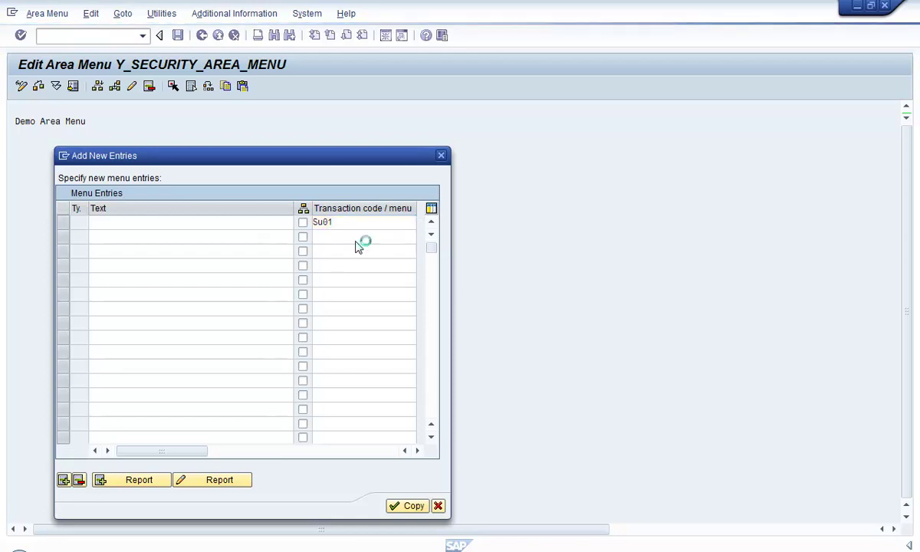
- Add transaction codes SU10 and SU53 as the second and third menu entries
{"action": "left_click", "coordinate": [356, 242]}
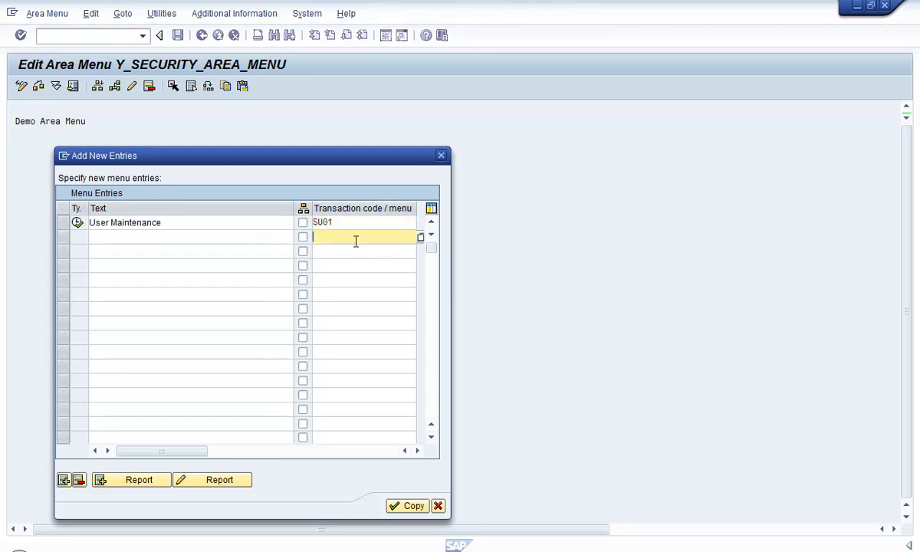
{"action": "type", "text": "Su10"}
{"action": "key", "text": "Return"}
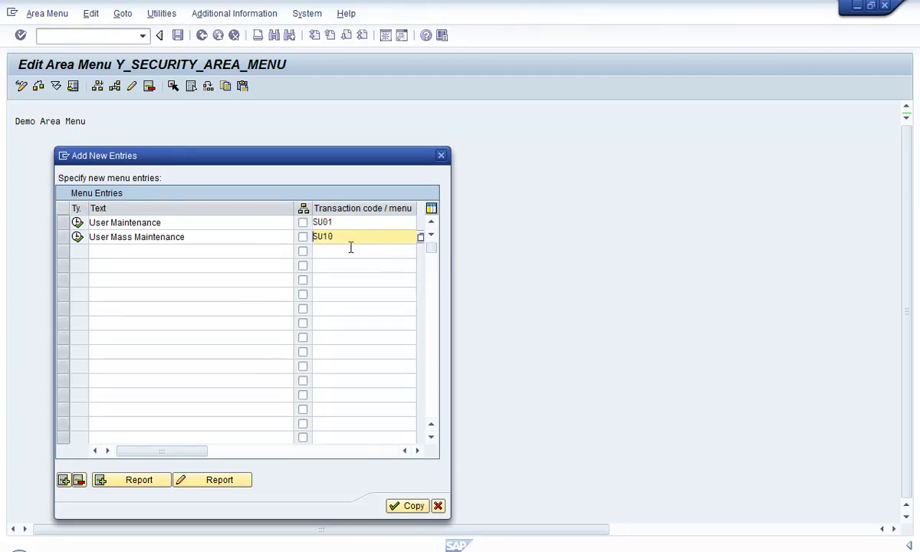
{"action": "left_click", "coordinate": [343, 255]}
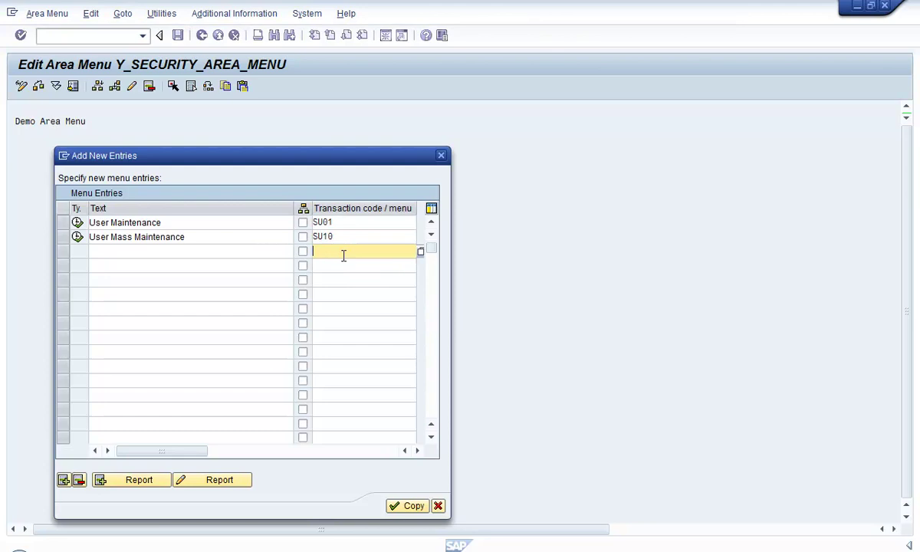
{"action": "type", "text": "su"}
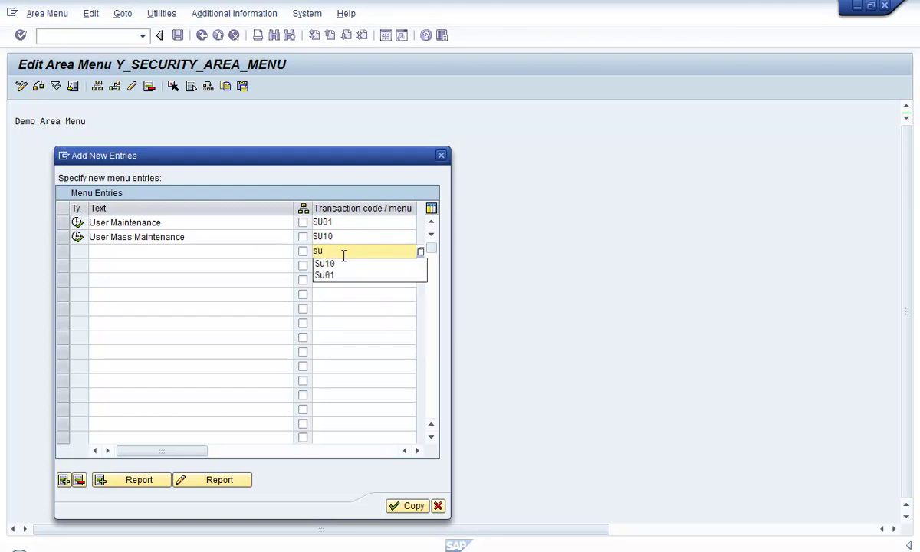
{"action": "type", "text": "53"}
{"action": "key", "text": "Return"}
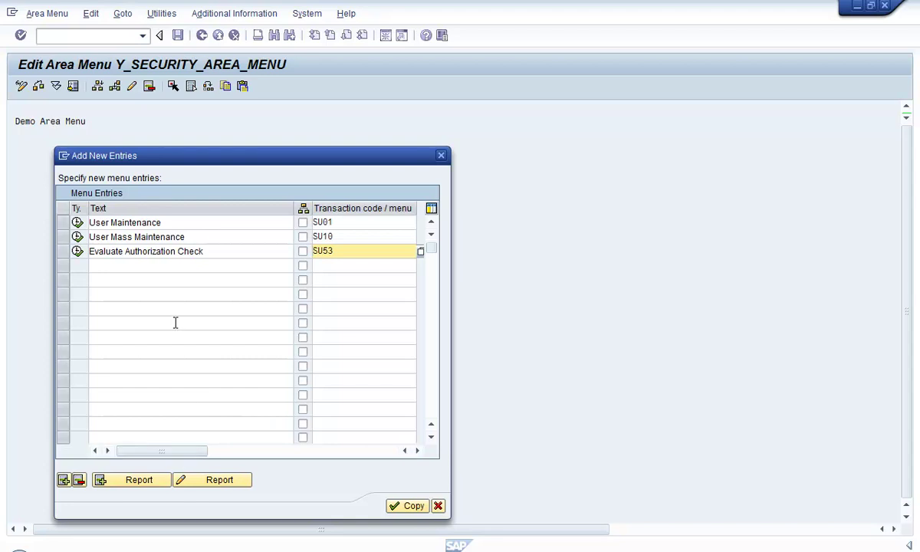
- Add the ABAP report rsusr002 as a menu entry with GUI support for Windows, Java and HTML
{"action": "left_click", "coordinate": [141, 486]}
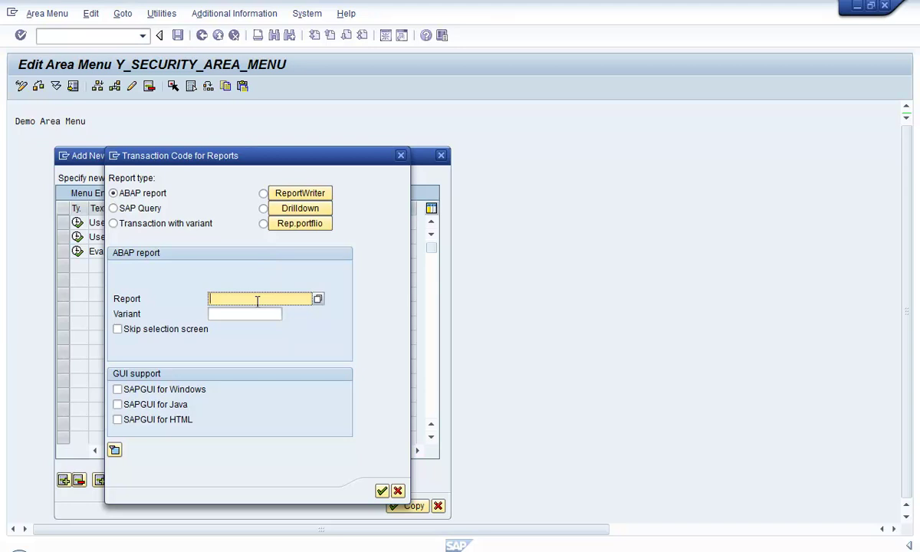
{"action": "type", "text": "RSR"}
{"action": "key", "text": "BackSpace"}
{"action": "type", "text": "U"}
{"action": "key", "text": "BackSpace"}
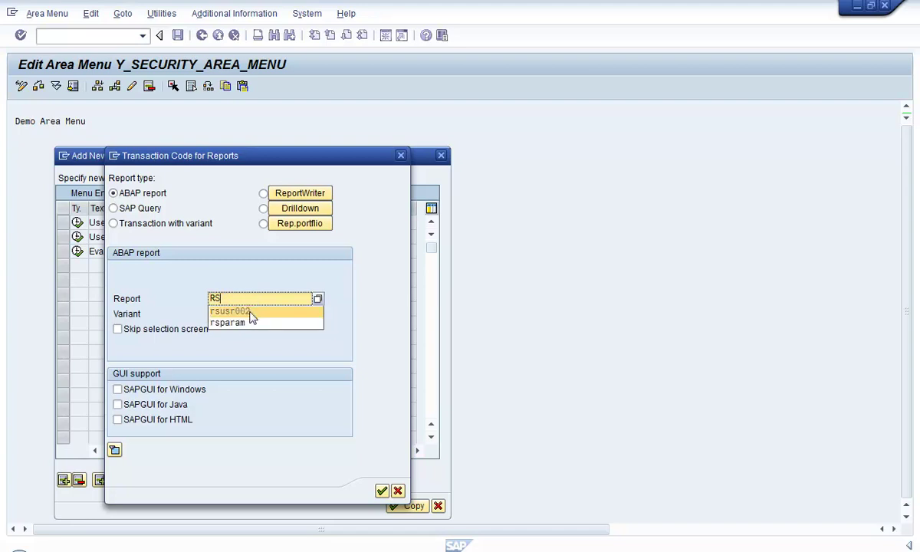
{"action": "left_click", "coordinate": [250, 311]}
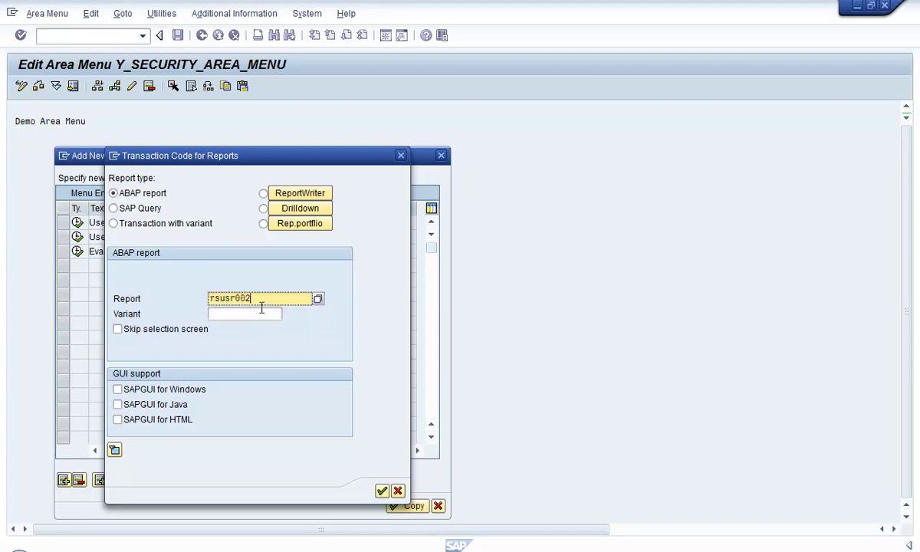
{"action": "left_click", "coordinate": [164, 391]}
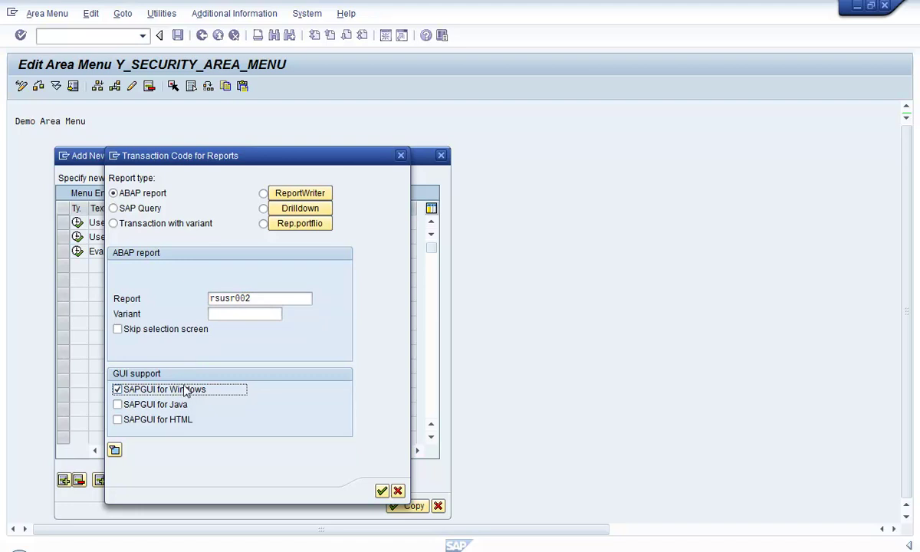
{"action": "left_click", "coordinate": [162, 404]}
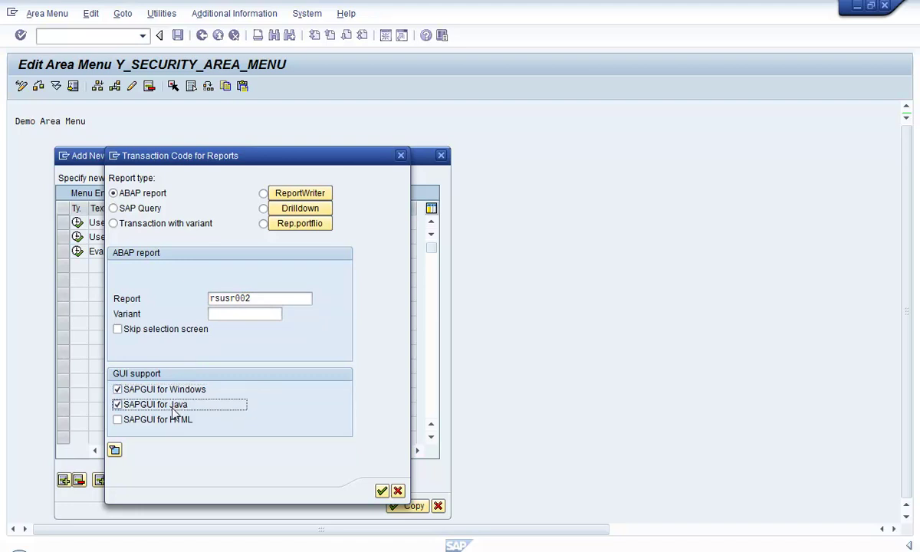
{"action": "left_click", "coordinate": [167, 422]}
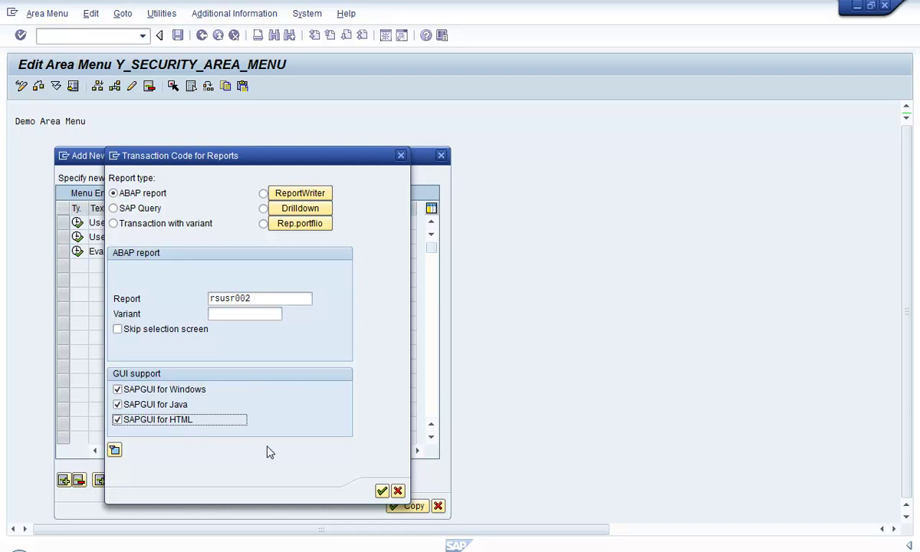
{"action": "left_click", "coordinate": [382, 491]}
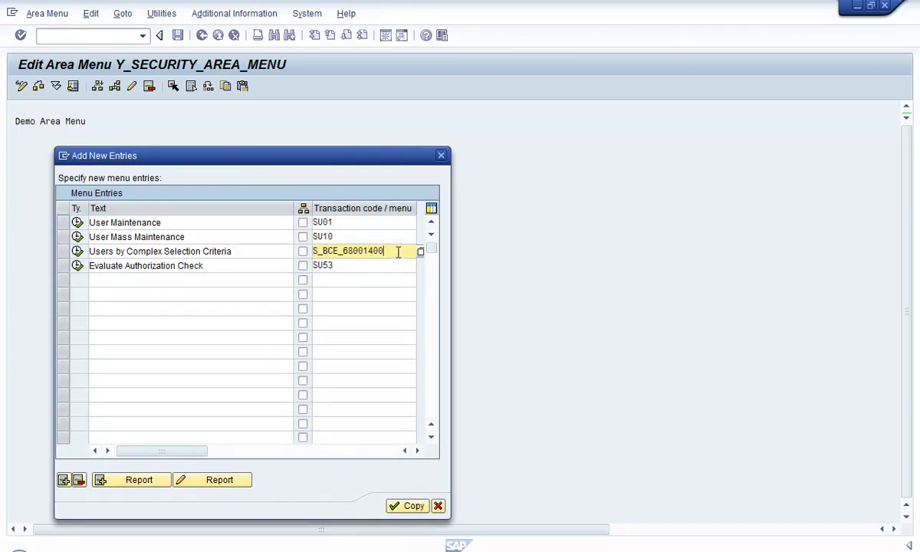
{"action": "left_click_drag", "start_coordinate": [398, 253], "coordinate": [284, 259]}
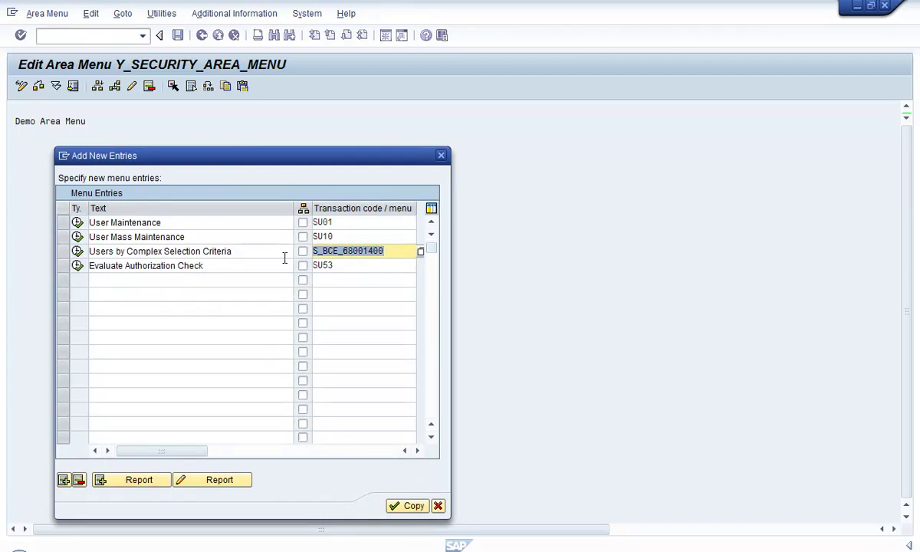
{"action": "left_click_drag", "start_coordinate": [146, 252], "coordinate": [115, 251]}
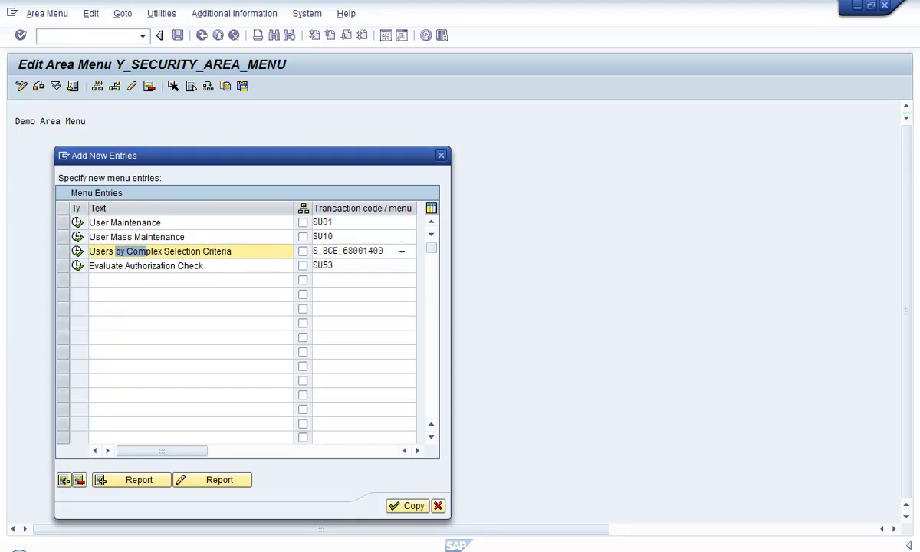
{"action": "left_click_drag", "start_coordinate": [399, 250], "coordinate": [123, 259]}
{"action": "left_click_drag", "start_coordinate": [387, 252], "coordinate": [307, 252]}
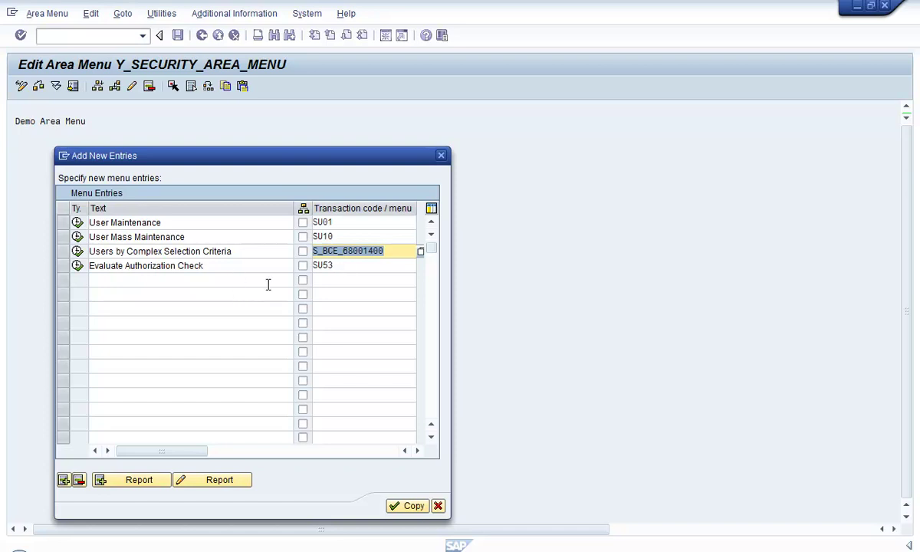
- Add the ABAP report rsparam as a menu entry, also enabling SAPGUI for HTML, and store its transaction as a local object
{"action": "left_click", "coordinate": [144, 482]}
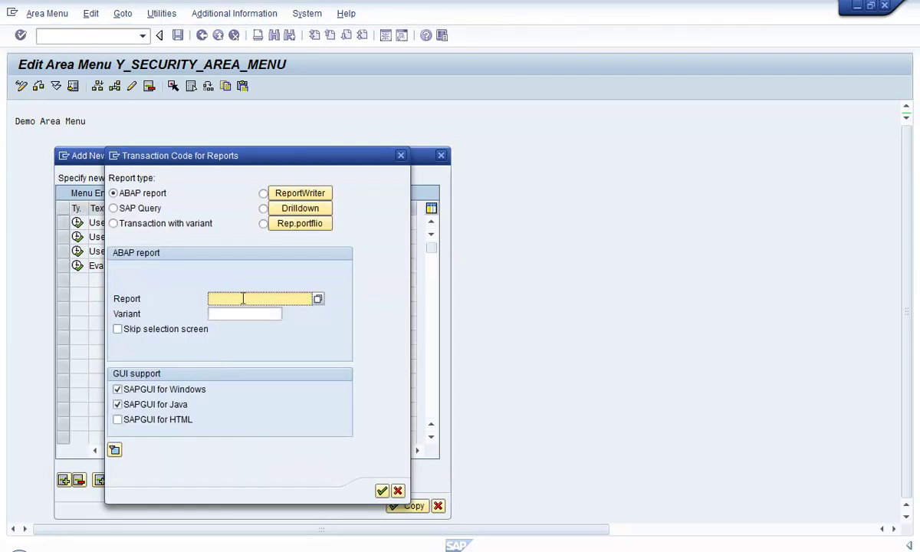
{"action": "type", "text": "rs"}
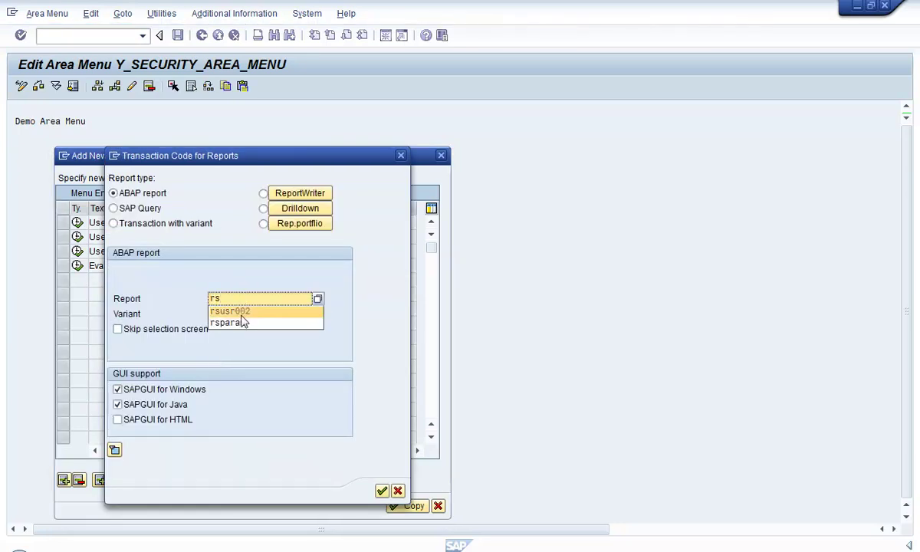
{"action": "left_click", "coordinate": [241, 322]}
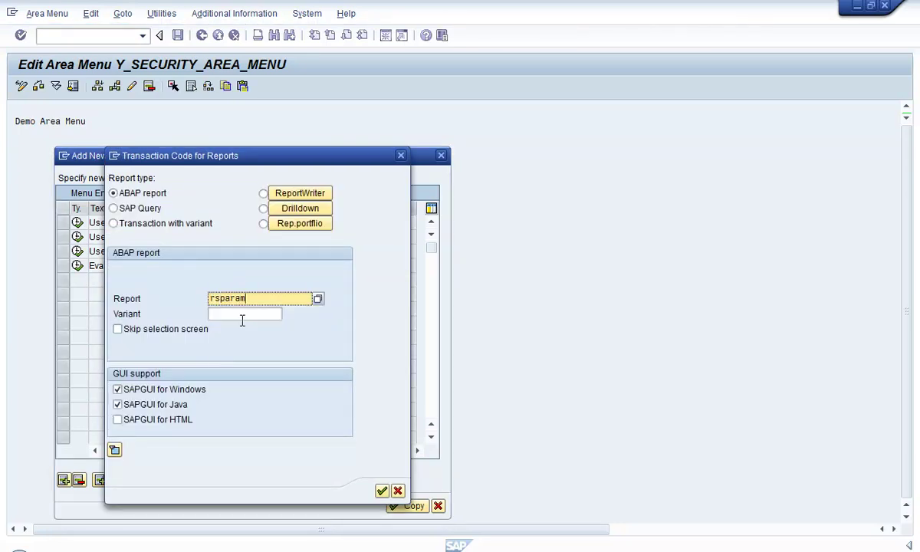
{"action": "left_click", "coordinate": [177, 426]}
{"action": "left_click", "coordinate": [381, 491]}
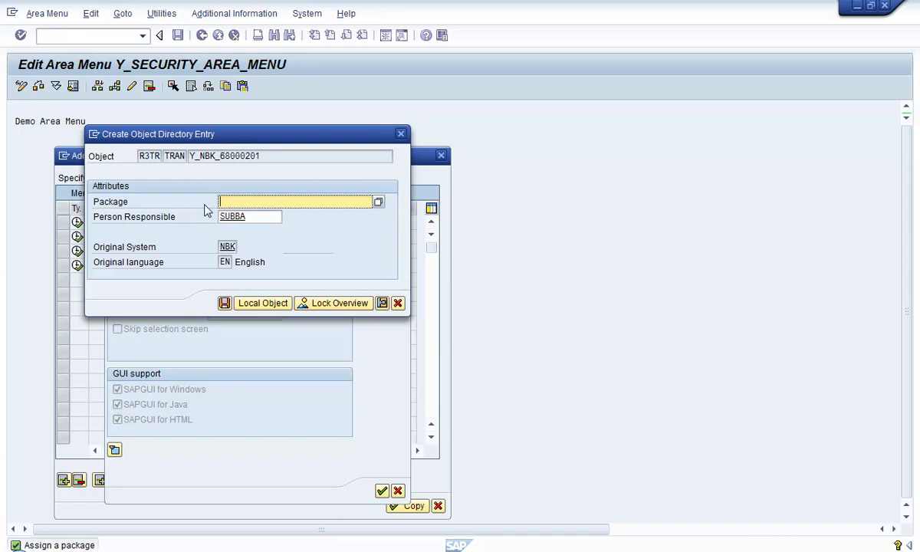
{"action": "left_click", "coordinate": [254, 304]}
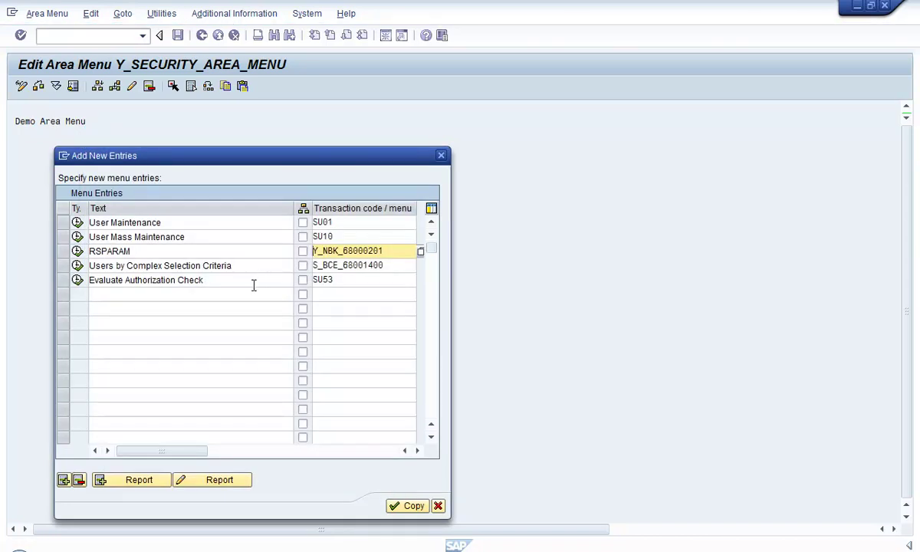
{"action": "left_click_drag", "start_coordinate": [398, 251], "coordinate": [283, 254]}
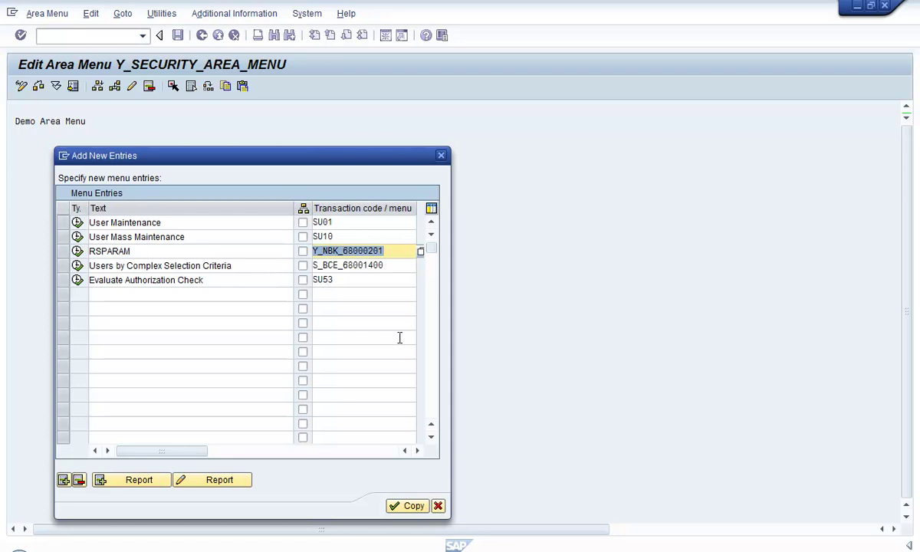
{"action": "left_click", "coordinate": [393, 255]}
{"action": "left_click_drag", "start_coordinate": [393, 254], "coordinate": [313, 260]}
{"action": "left_click", "coordinate": [314, 254]}
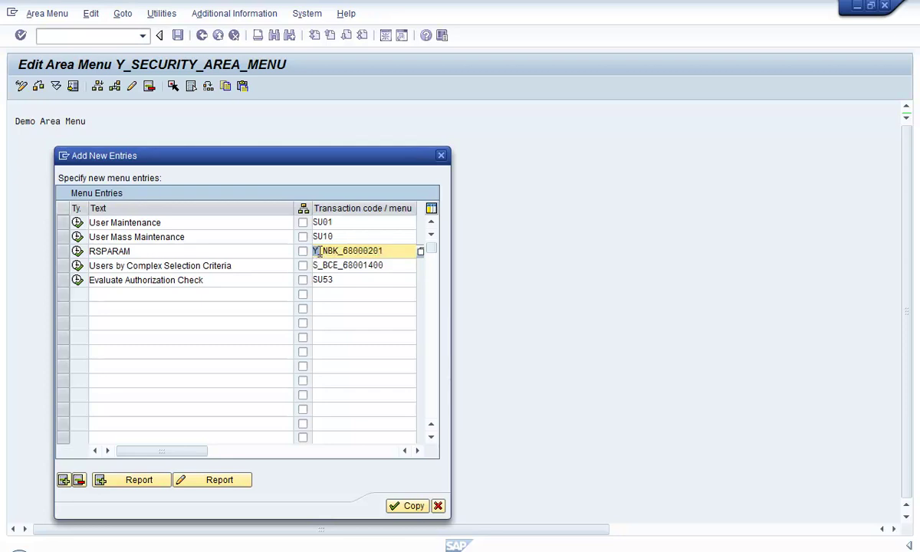
{"action": "left_click_drag", "start_coordinate": [313, 253], "coordinate": [336, 254]}
{"action": "left_click_drag", "start_coordinate": [383, 252], "coordinate": [345, 255]}
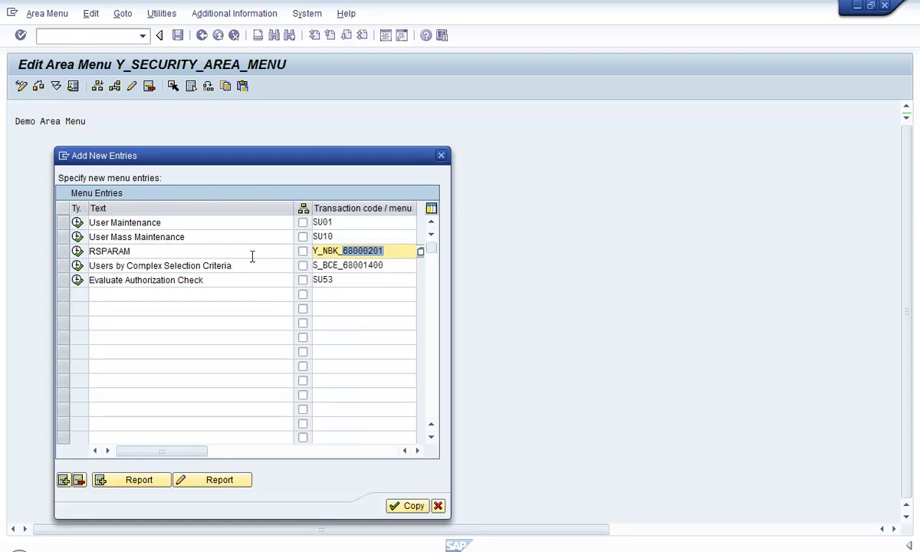
- Add the ABAP report RHPROFL0 as a menu entry, also enabling SAPGUI for HTML, and store its transaction as a local object
{"action": "left_click", "coordinate": [230, 294]}
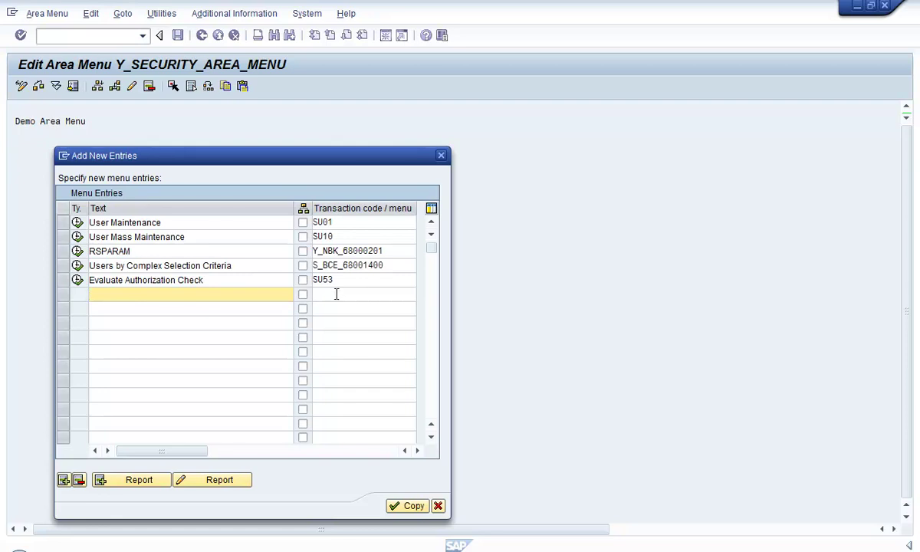
{"action": "left_click", "coordinate": [148, 483]}
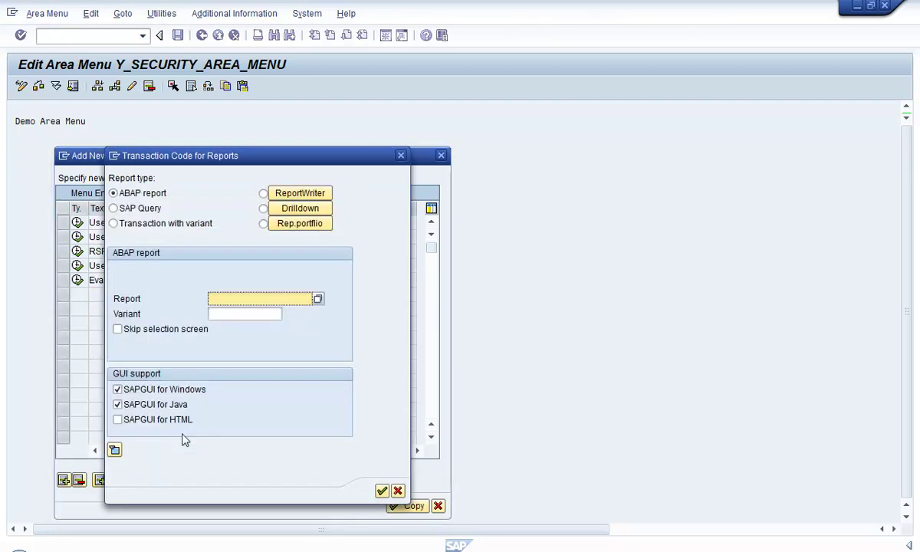
{"action": "type", "text": "RHPR0FL0"}
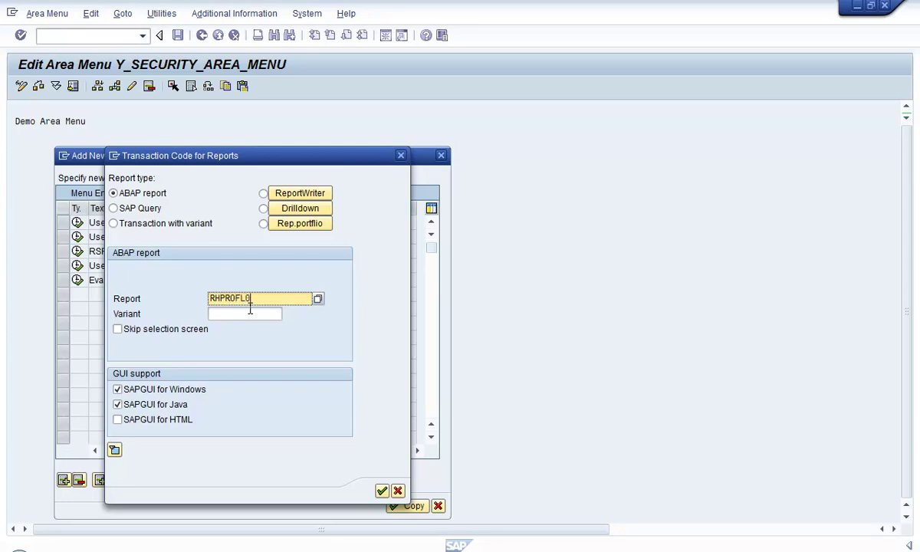
{"action": "left_click", "coordinate": [188, 420]}
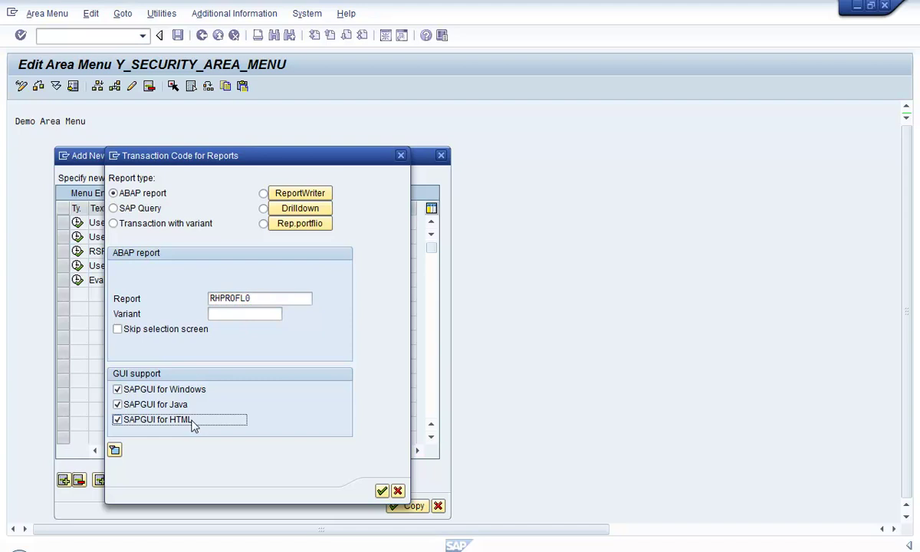
{"action": "left_click", "coordinate": [386, 494]}
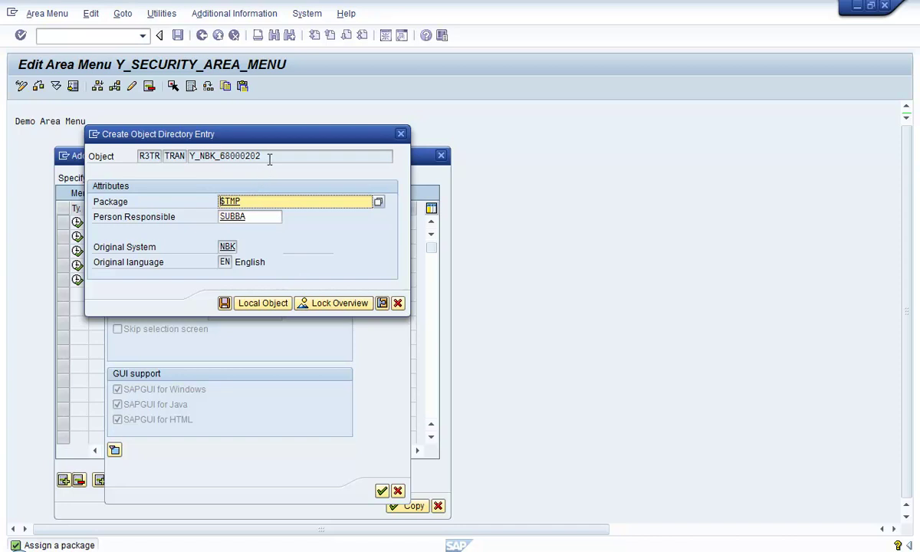
{"action": "left_click_drag", "start_coordinate": [269, 159], "coordinate": [194, 156]}
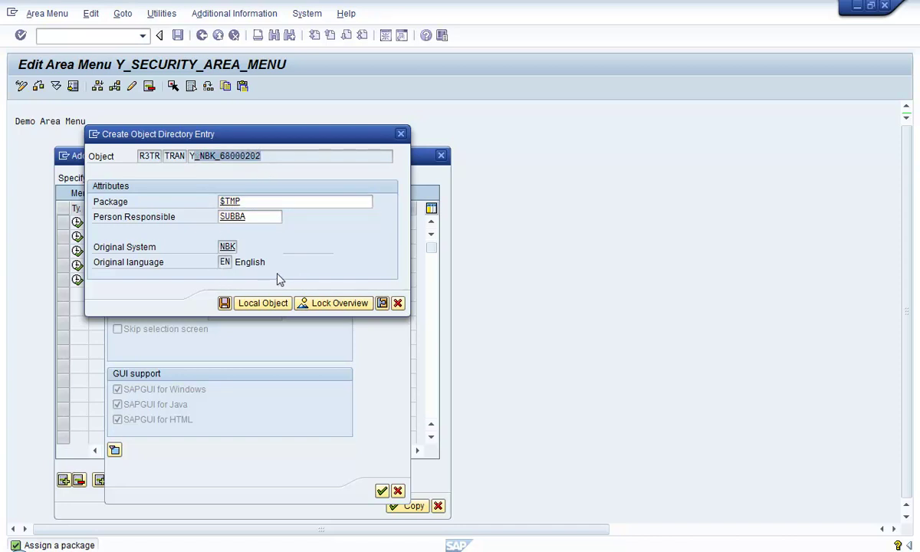
{"action": "left_click_drag", "start_coordinate": [247, 154], "coordinate": [176, 142]}
{"action": "left_click", "coordinate": [246, 303]}
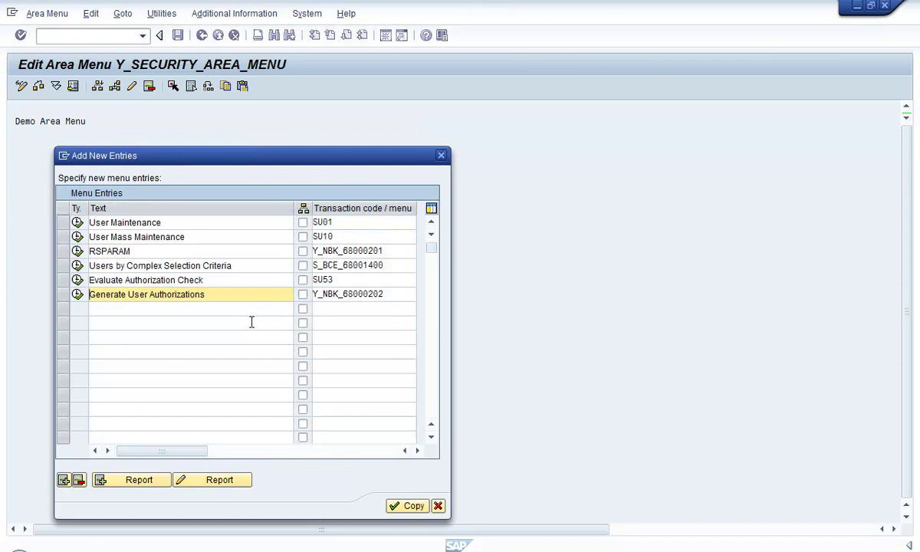
- Add transaction codes ST22 and SM21 as the last menu entries and copy all entries into the area menu
{"action": "left_click", "coordinate": [322, 310]}
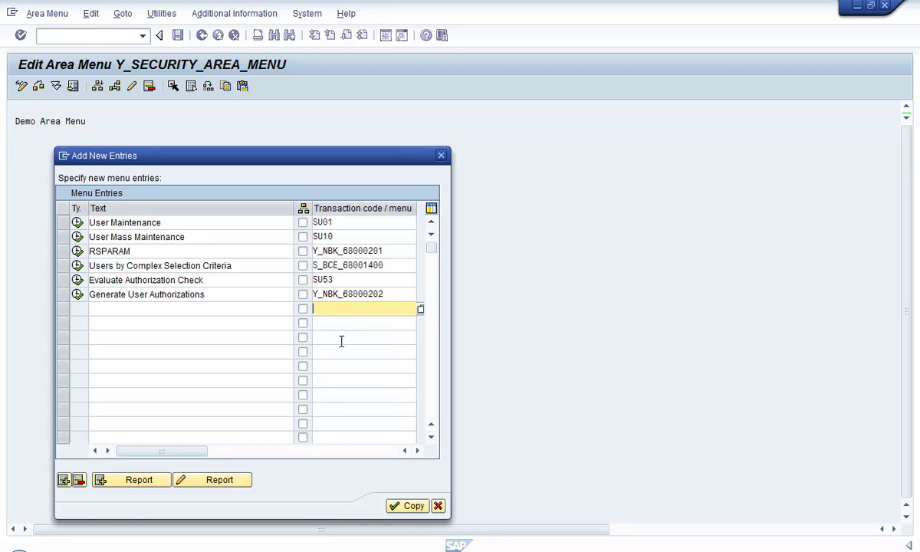
{"action": "type", "text": "ST22"}
{"action": "key", "text": "Return"}
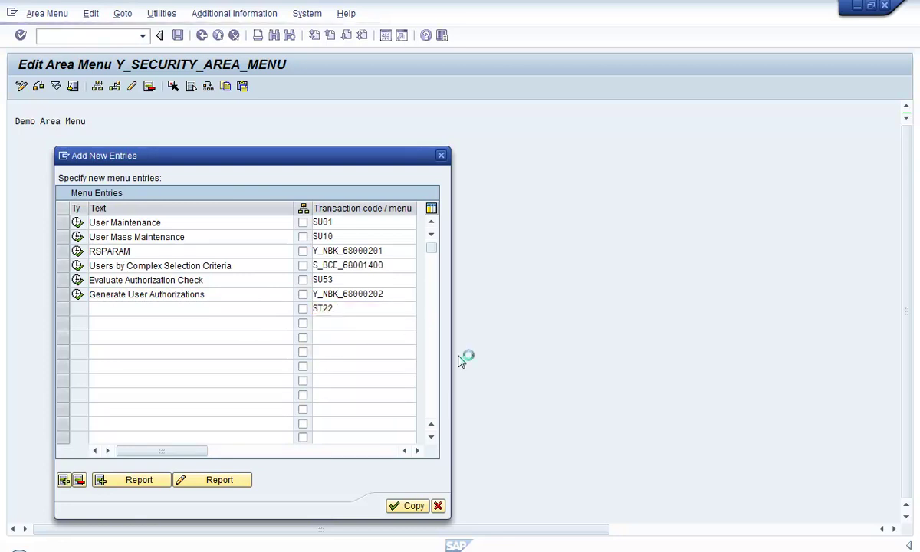
{"action": "left_click", "coordinate": [389, 324]}
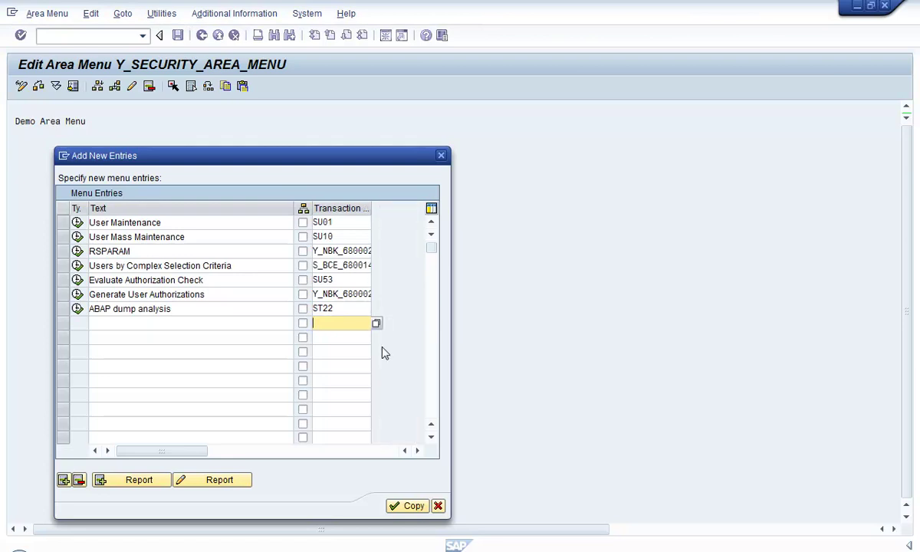
{"action": "type", "text": "SM21"}
{"action": "key", "text": "Return"}
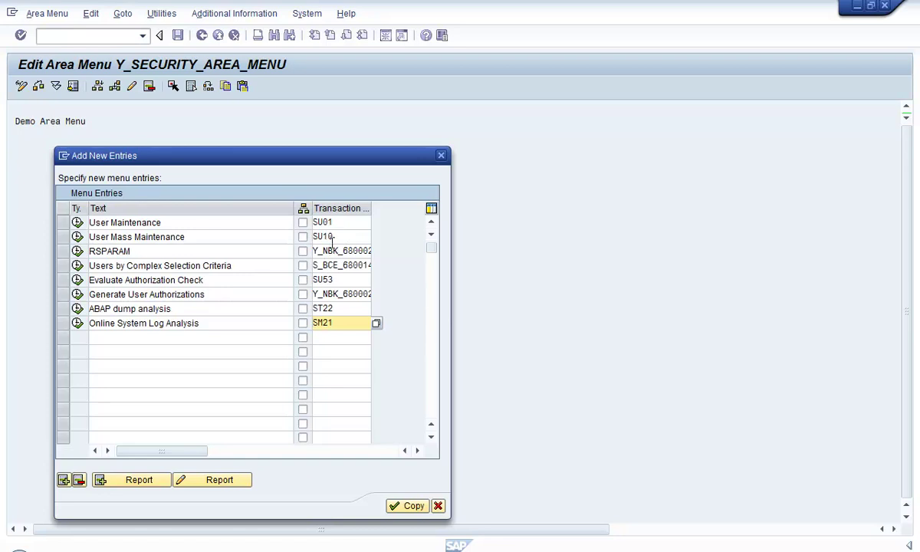
{"action": "left_click", "coordinate": [315, 279]}
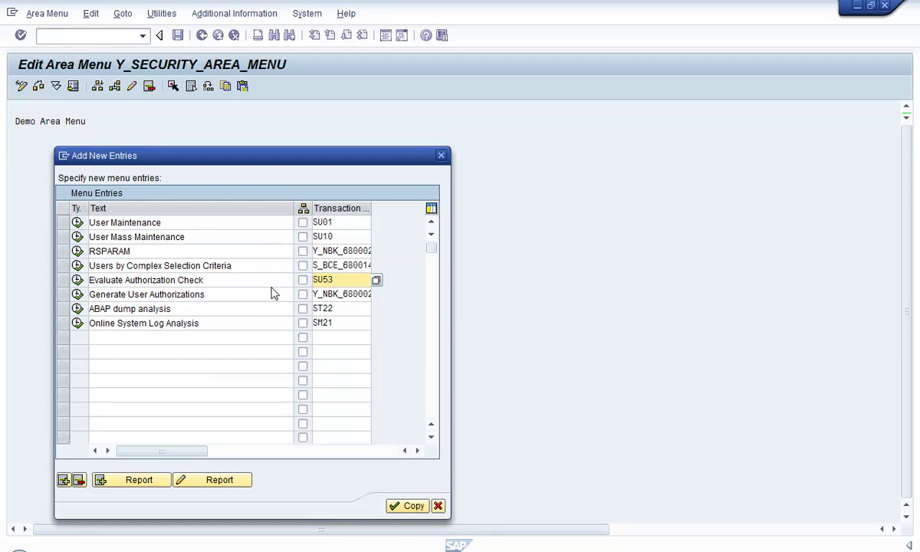
{"action": "left_click", "coordinate": [411, 507]}
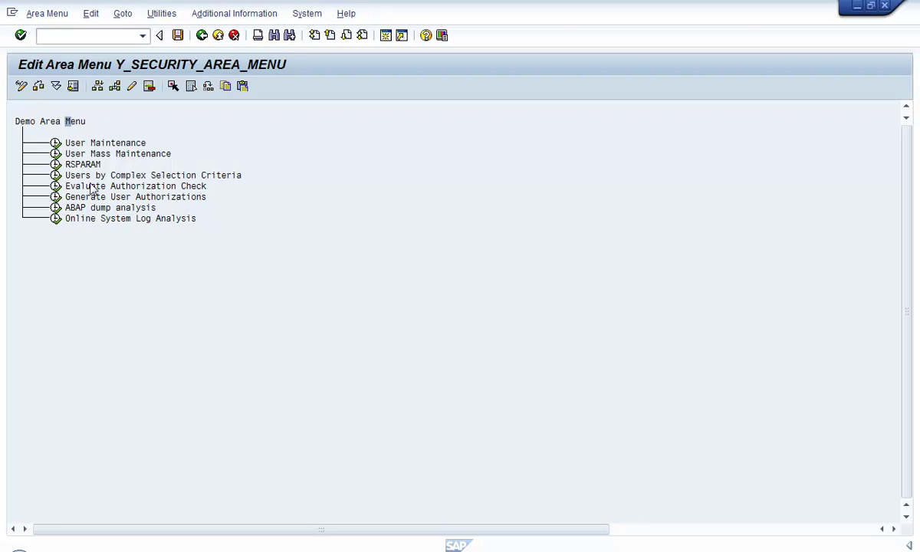
- Turn on the transaction code display for the entries of the area menu
{"action": "left_click", "coordinate": [48, 122]}
{"action": "left_click", "coordinate": [215, 16]}
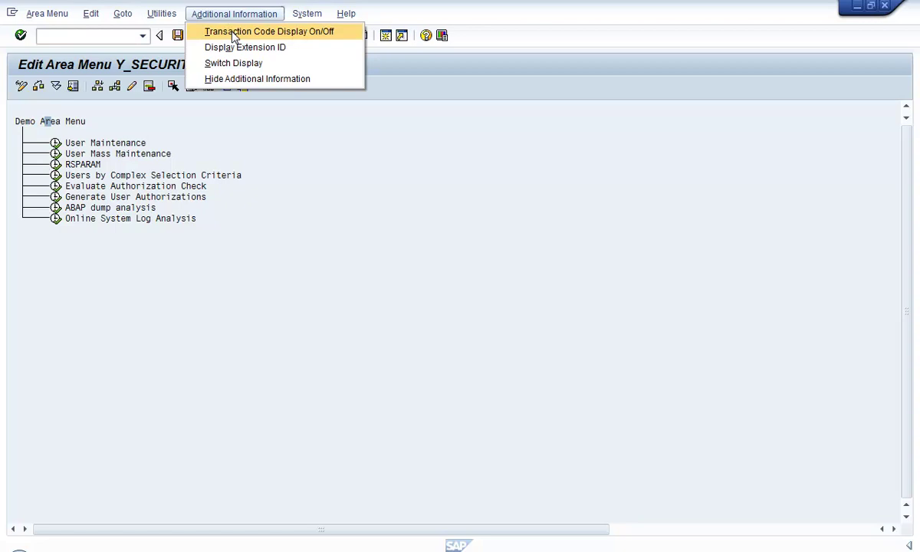
{"action": "left_click", "coordinate": [234, 35]}
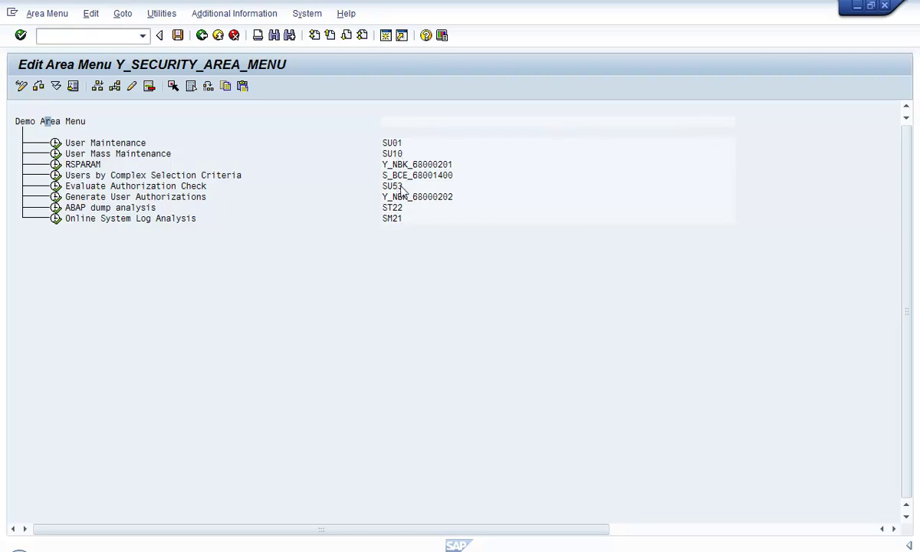
{"action": "left_click", "coordinate": [349, 176]}
{"action": "left_click", "coordinate": [392, 186]}
{"action": "left_click", "coordinate": [403, 213]}
- Convert the User Maintenance (SU01) entry to a folder that holds the transaction
{"action": "left_click", "coordinate": [120, 146]}
{"action": "left_click", "coordinate": [127, 144]}
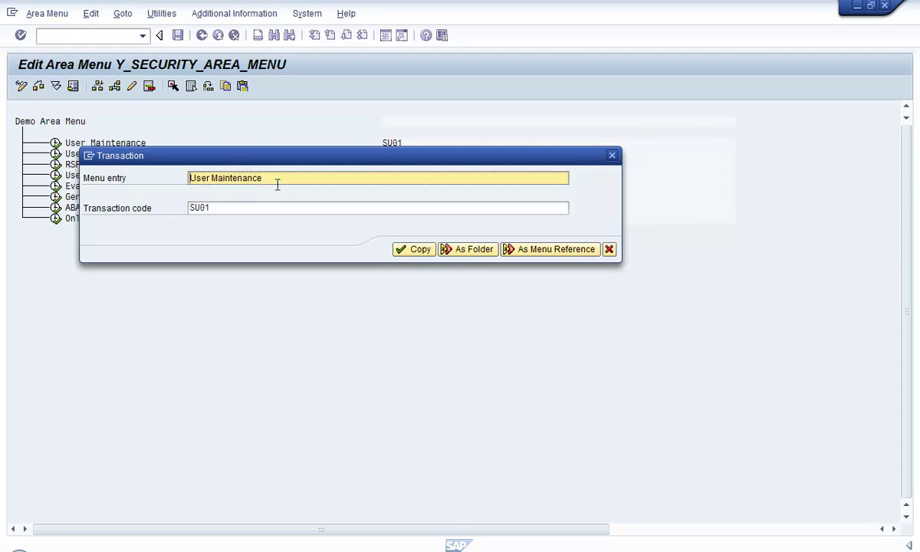
{"action": "left_click_drag", "start_coordinate": [245, 208], "coordinate": [184, 211]}
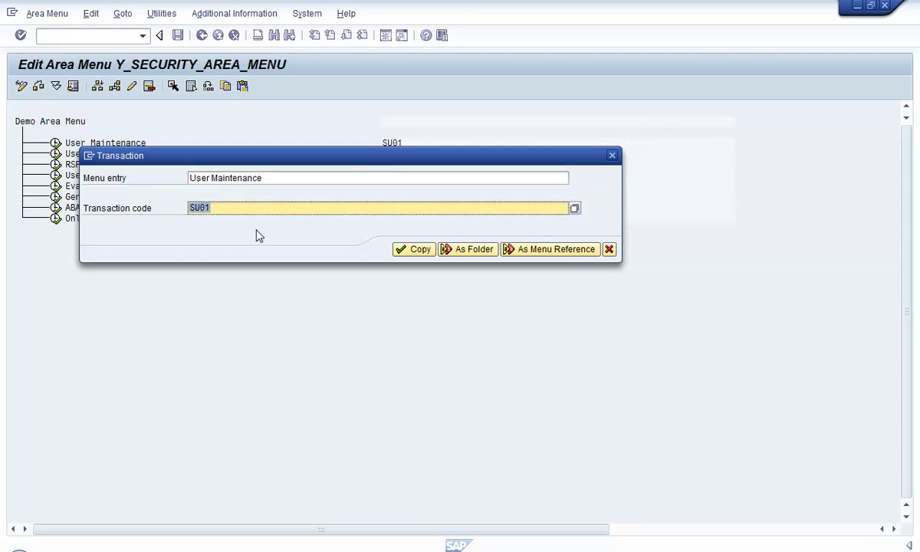
{"action": "left_click", "coordinate": [456, 258]}
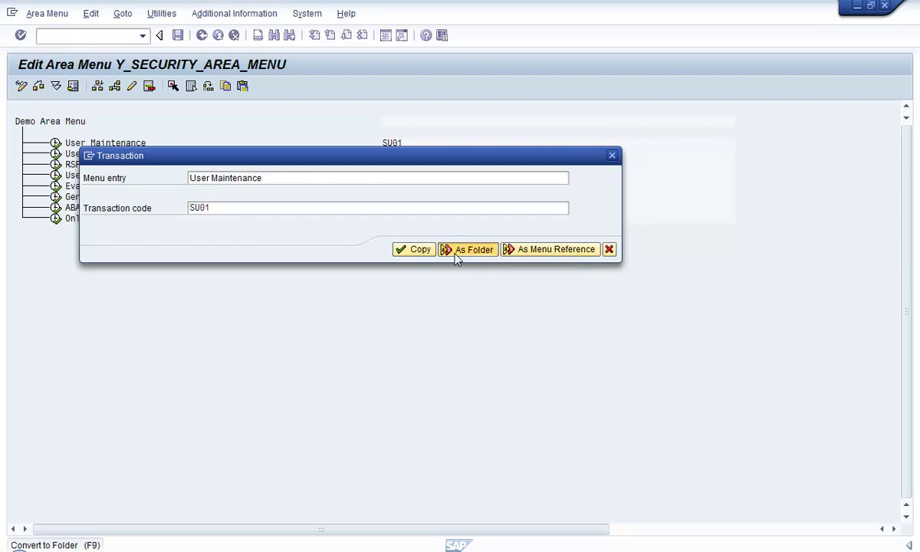
{"action": "left_click", "coordinate": [456, 257]}
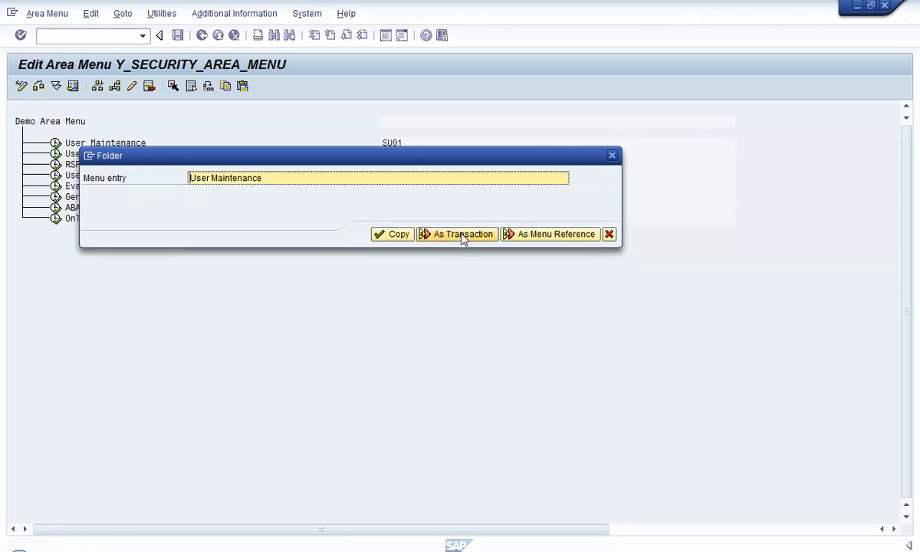
{"action": "left_click", "coordinate": [406, 240]}
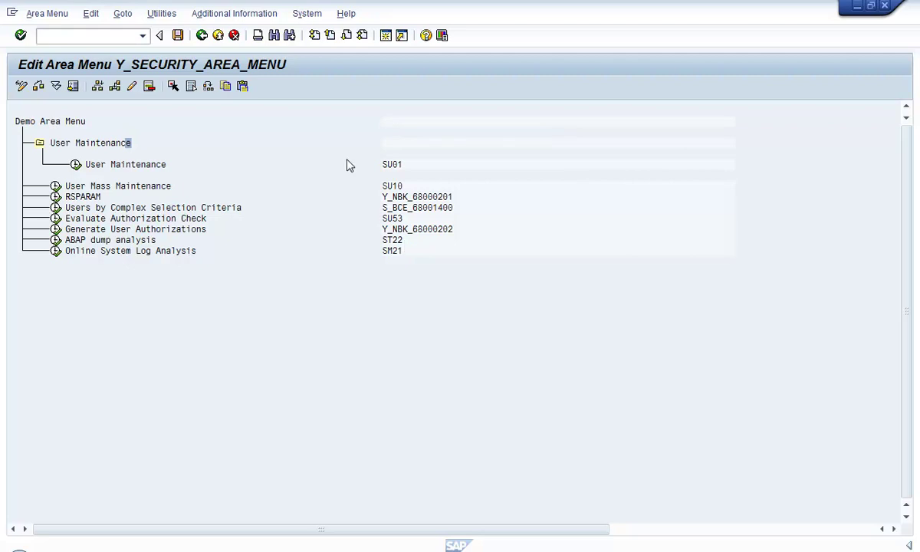
- Rename the User Maintenance folder as Security Administration
{"action": "double_click", "coordinate": [109, 143]}
{"action": "left_click_drag", "start_coordinate": [318, 177], "coordinate": [174, 177]}
{"action": "type", "text": "Se"}
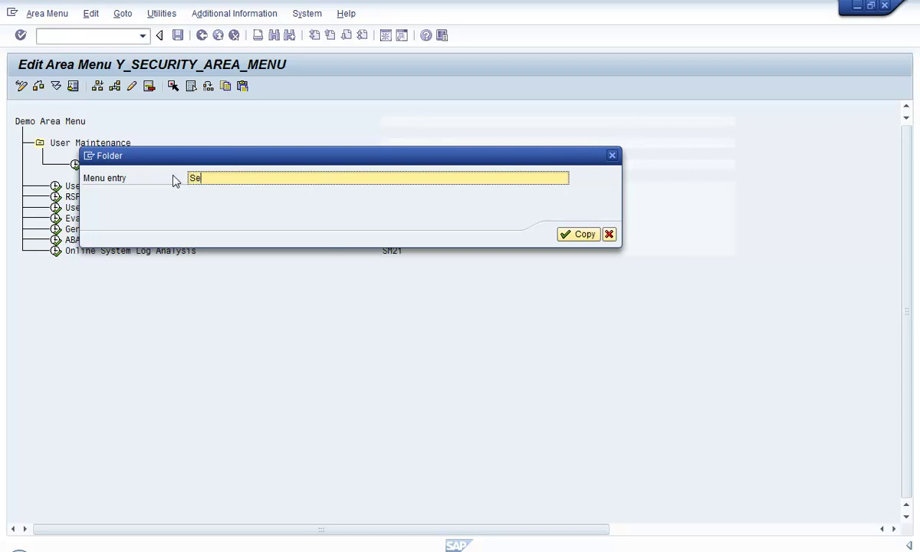
{"action": "type", "text": "curity Adminstr"}
{"action": "key", "text": "BackSpace"}
{"action": "key", "text": "BackSpace"}
{"action": "key", "text": "BackSpace"}
{"action": "key", "text": "BackSpace"}
{"action": "type", "text": "nist"}
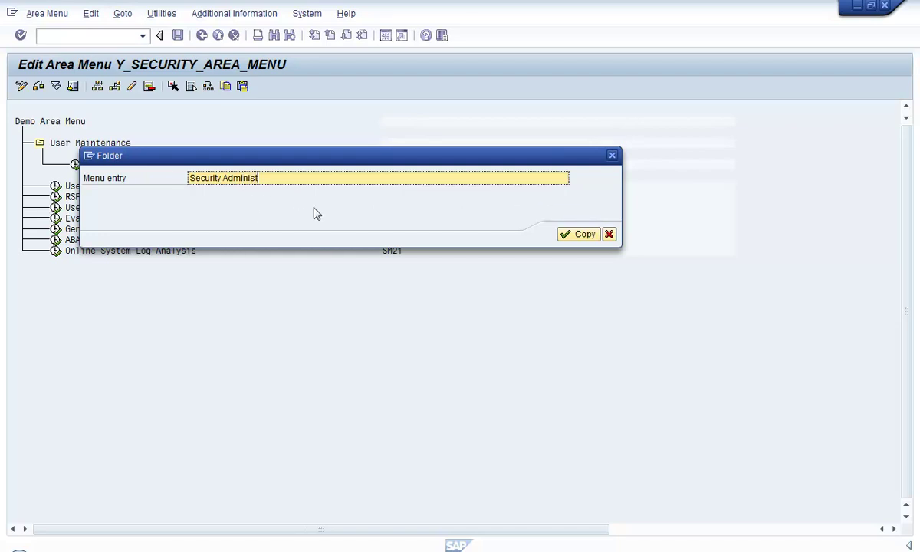
{"action": "type", "text": "ration"}
{"action": "left_click", "coordinate": [571, 235]}
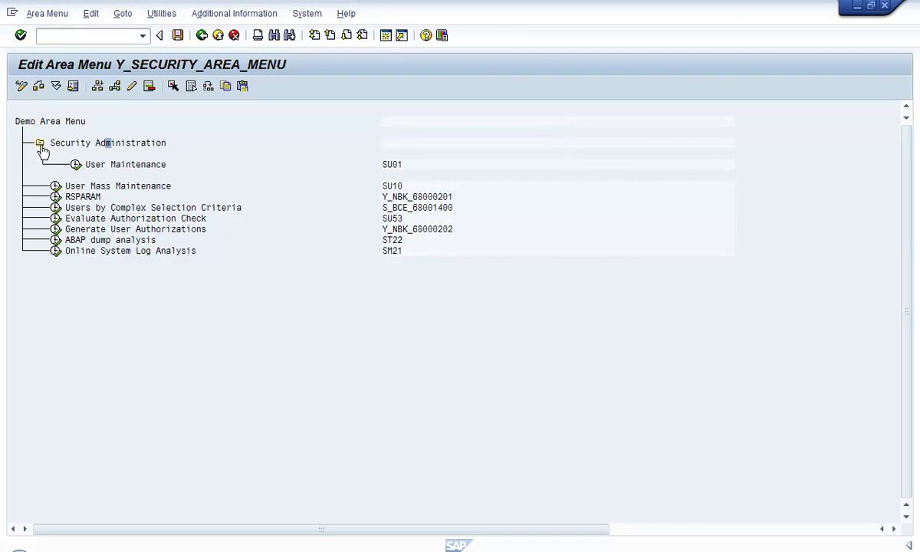
- Reassign the User Mass Maintenance entry to the Security Administration folder at the lower level
{"action": "left_click", "coordinate": [144, 187]}
{"action": "left_click", "coordinate": [113, 186]}
{"action": "left_click", "coordinate": [173, 86]}
{"action": "left_click", "coordinate": [120, 146]}
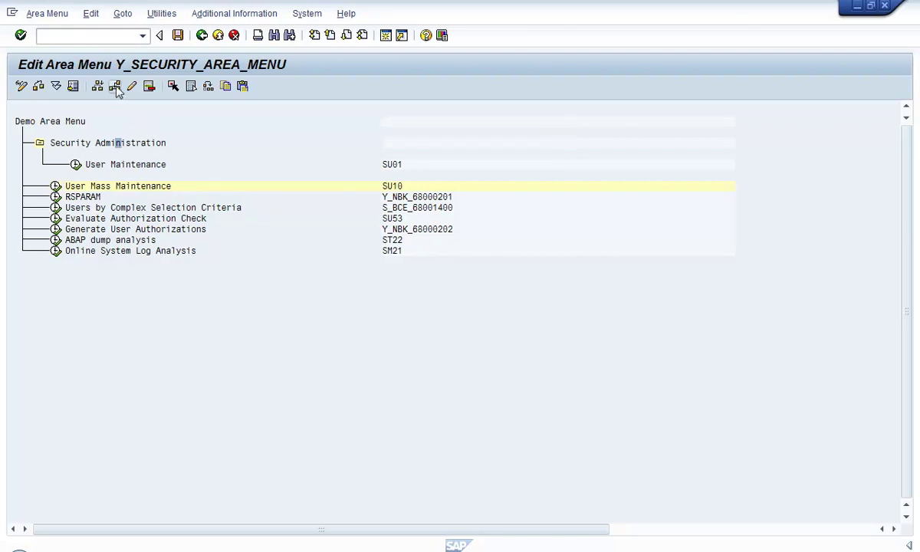
{"action": "left_click", "coordinate": [208, 87]}
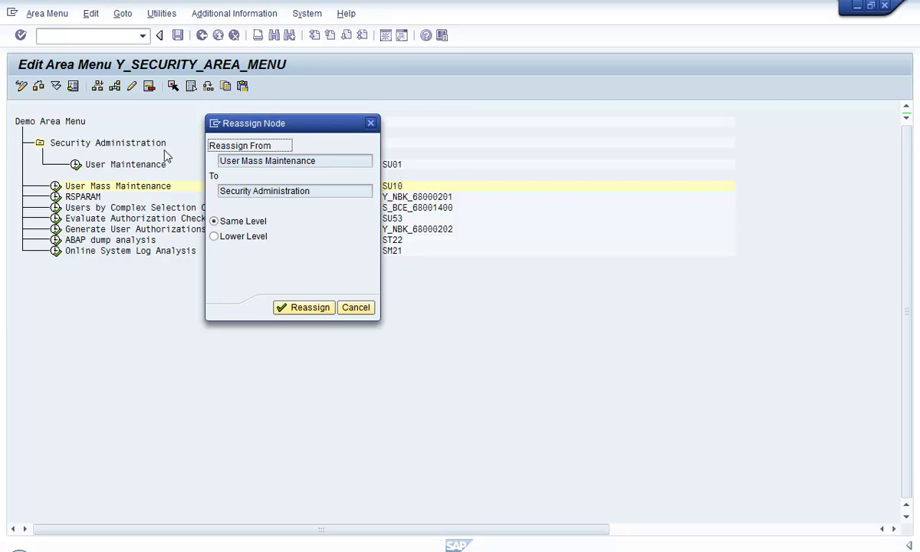
{"action": "left_click", "coordinate": [214, 237]}
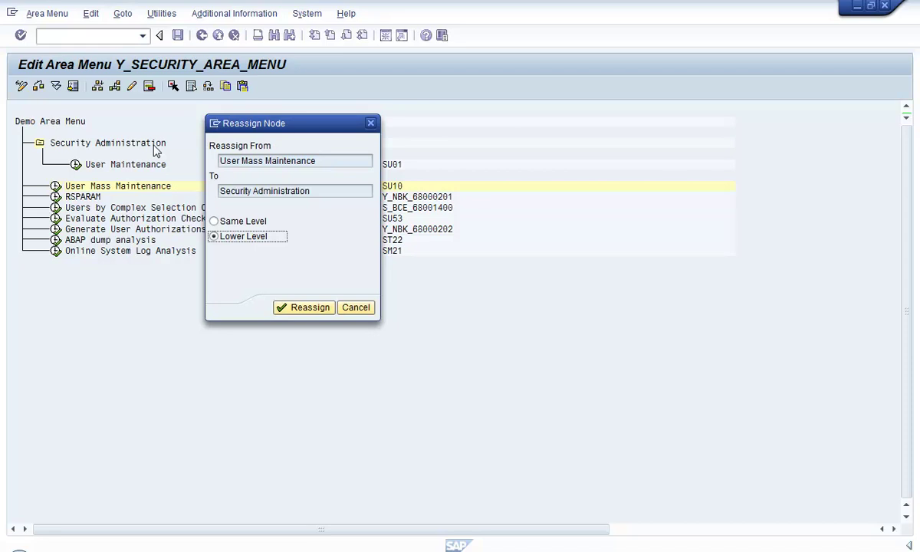
{"action": "left_click", "coordinate": [317, 313]}
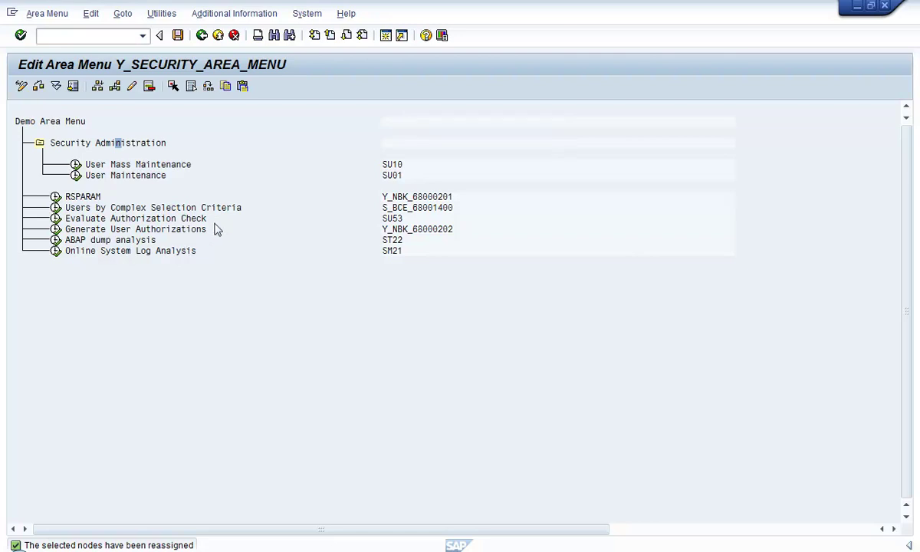
- Convert the RSPARAM entry to a folder named Report that holds the transaction
{"action": "left_click", "coordinate": [97, 198]}
{"action": "left_click", "coordinate": [89, 198]}
{"action": "double_click", "coordinate": [88, 198]}
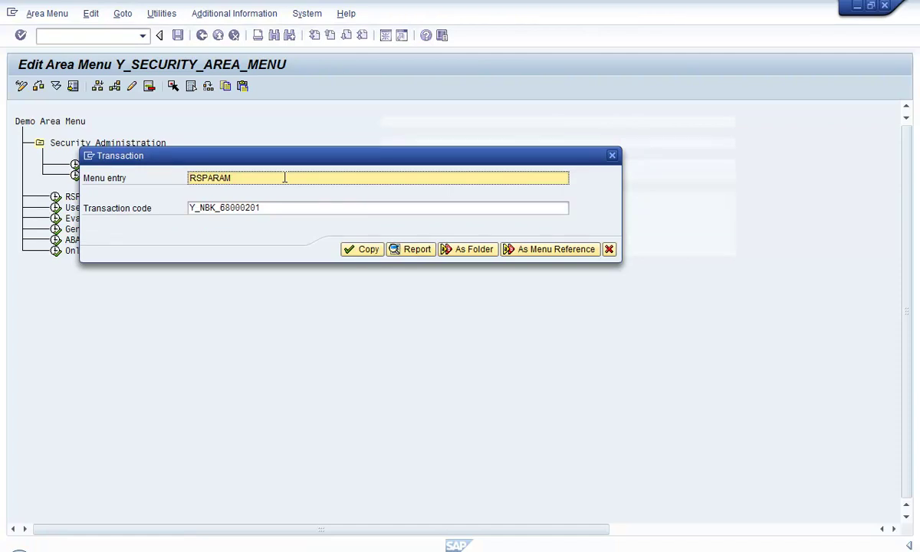
{"action": "left_click", "coordinate": [466, 249]}
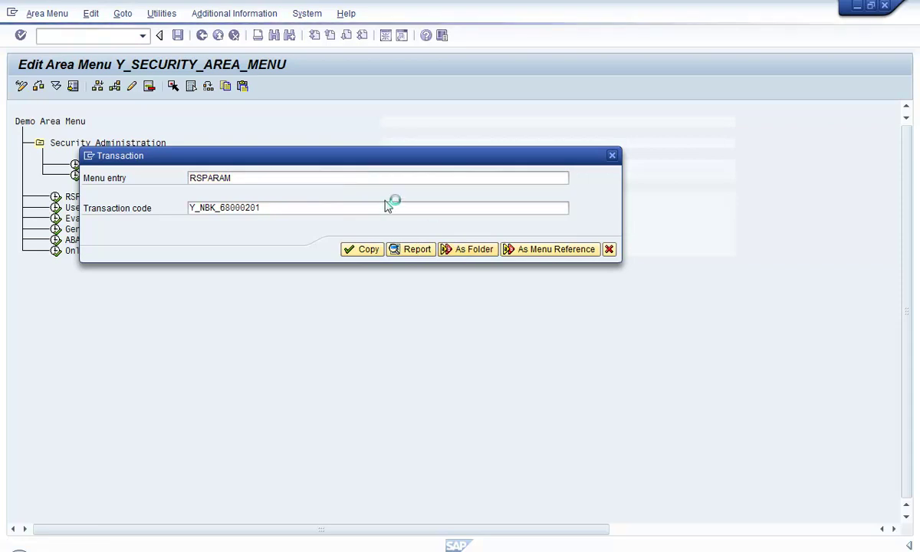
{"action": "left_click_drag", "start_coordinate": [336, 185], "coordinate": [135, 184]}
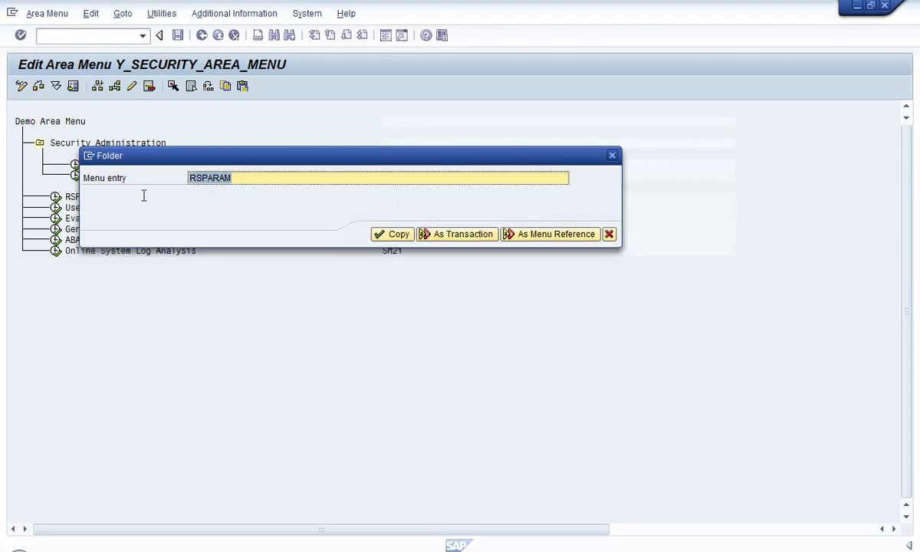
{"action": "type", "text": "RSSC"}
{"action": "key", "text": "BackSpace"}
{"action": "key", "text": "BackSpace"}
{"action": "key", "text": "BackSpace"}
{"action": "type", "text": "eport"}
{"action": "key", "text": "BackSpace"}
{"action": "key", "text": "BackSpace"}
{"action": "key", "text": "BackSpace"}
{"action": "key", "text": "BackSpace"}
{"action": "type", "text": "oi"}
{"action": "key", "text": "BackSpace"}
{"action": "key", "text": "BackSpace"}
{"action": "type", "text": "port"}
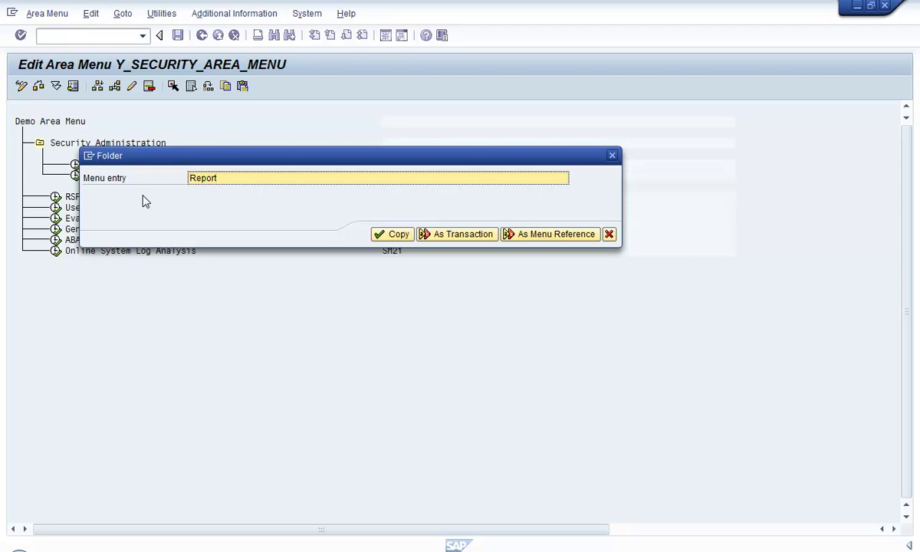
{"action": "left_click", "coordinate": [381, 235]}
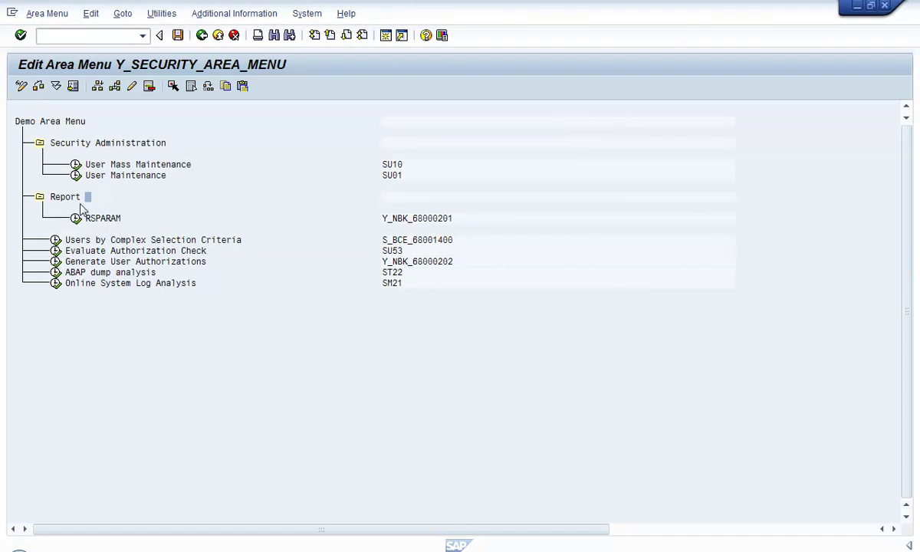
- Reassign the Users by Complex Selection Criteria entry to the Report folder at the lower level
{"action": "double_click", "coordinate": [169, 242]}
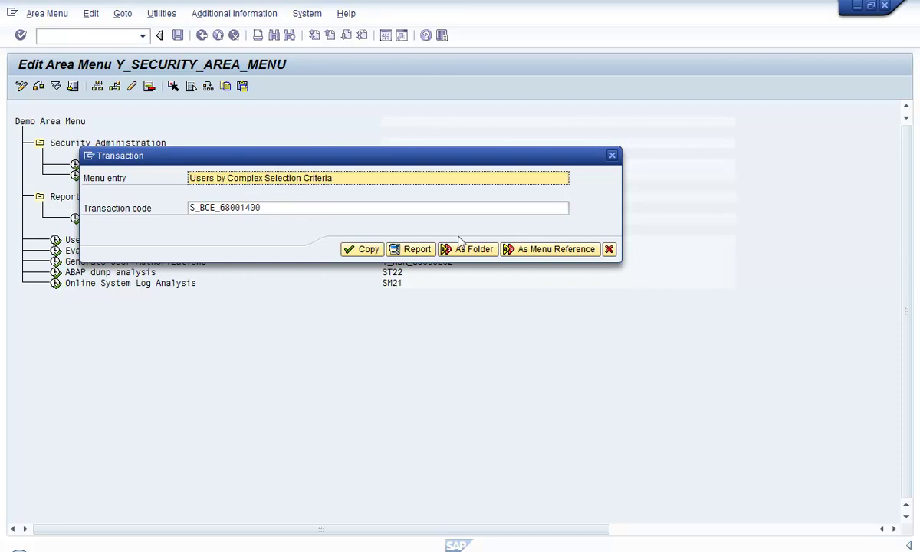
{"action": "left_click", "coordinate": [609, 249]}
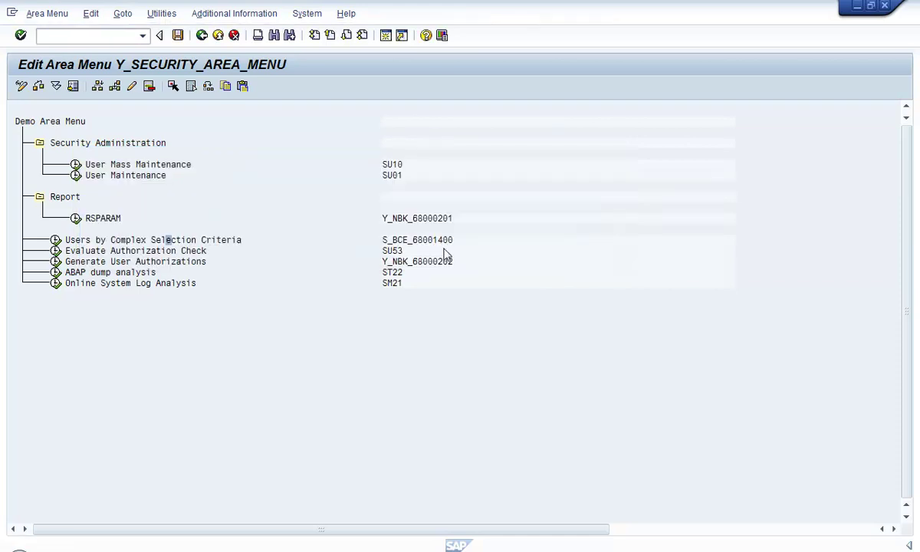
{"action": "left_click", "coordinate": [229, 241]}
{"action": "left_click", "coordinate": [92, 241]}
{"action": "left_click", "coordinate": [172, 91]}
{"action": "left_click", "coordinate": [67, 199]}
{"action": "left_click", "coordinate": [209, 86]}
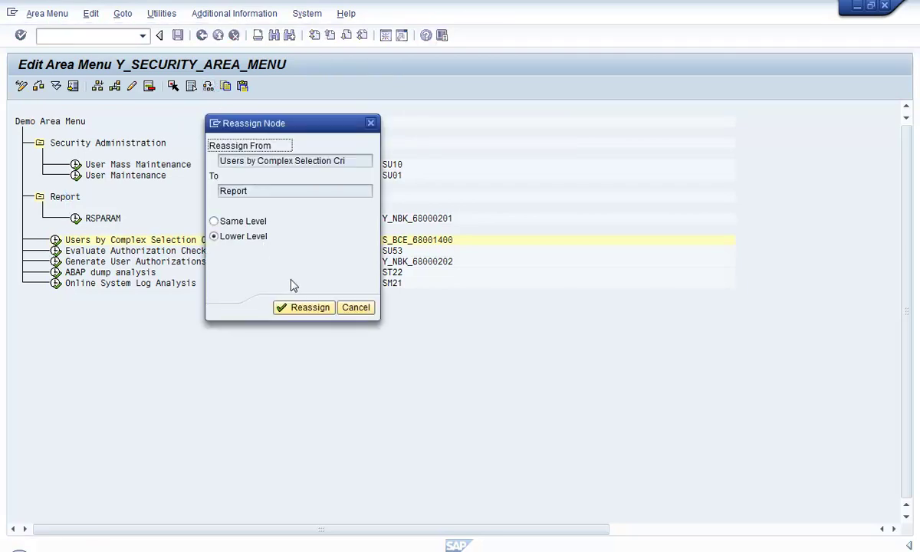
{"action": "left_click", "coordinate": [258, 242]}
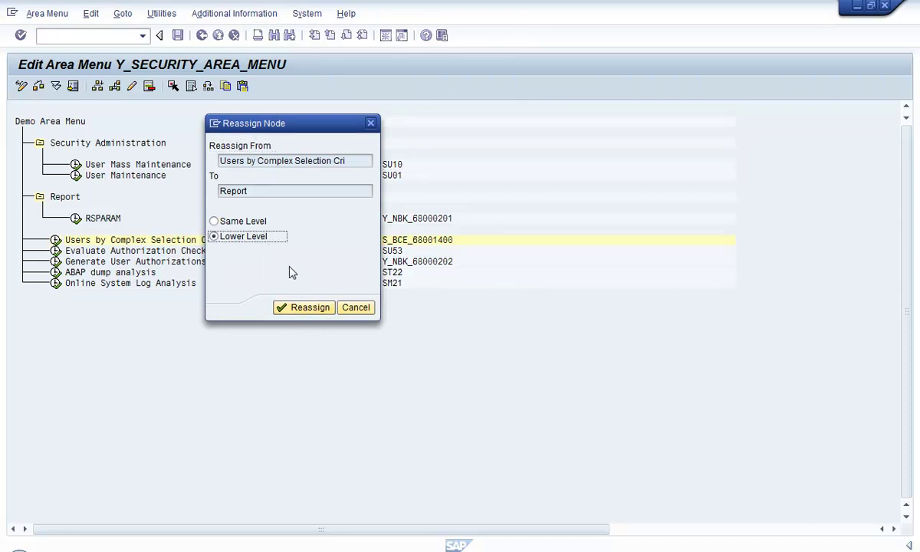
{"action": "left_click", "coordinate": [303, 307]}
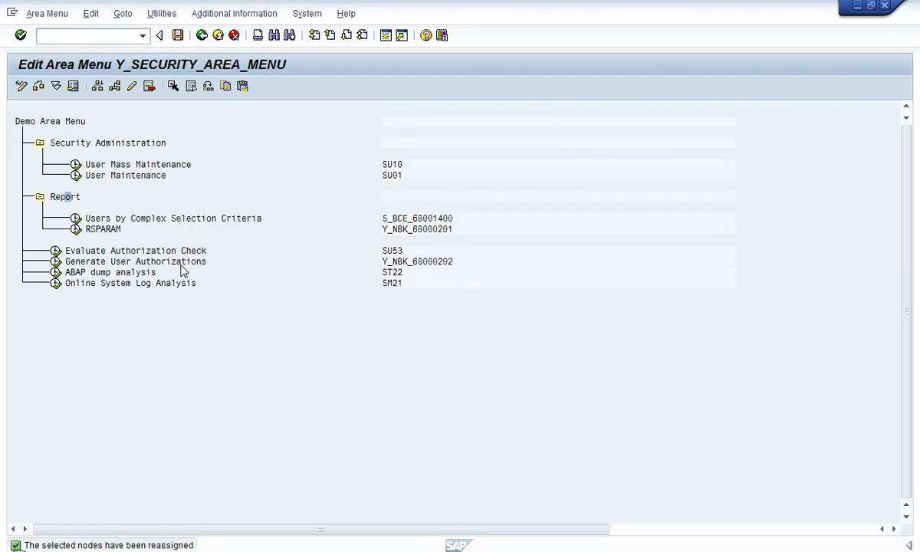
- Reassign the Generate User Authorizations entry to the Report folder at the lower level
{"action": "left_click", "coordinate": [180, 263]}
{"action": "left_click", "coordinate": [208, 87]}
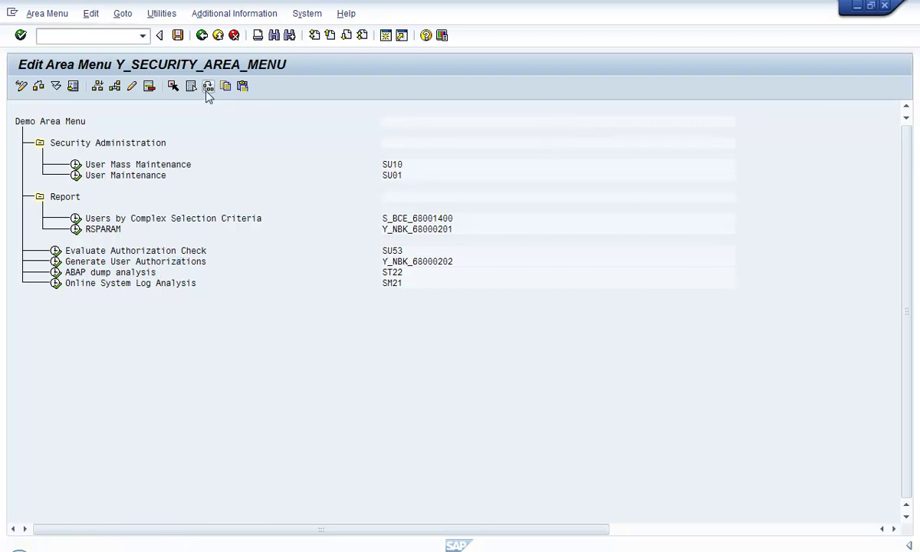
{"action": "left_click", "coordinate": [383, 299]}
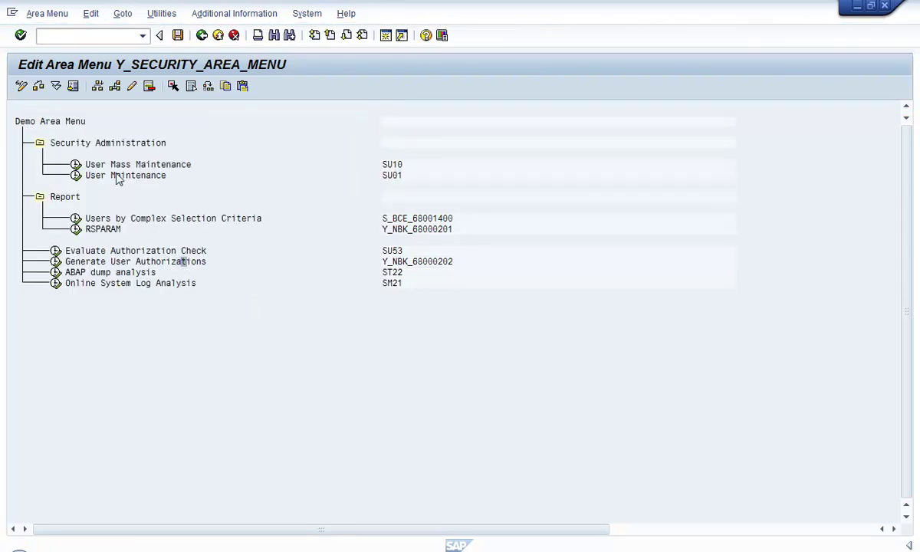
{"action": "left_click", "coordinate": [172, 86]}
{"action": "left_click", "coordinate": [67, 196]}
{"action": "left_click", "coordinate": [207, 87]}
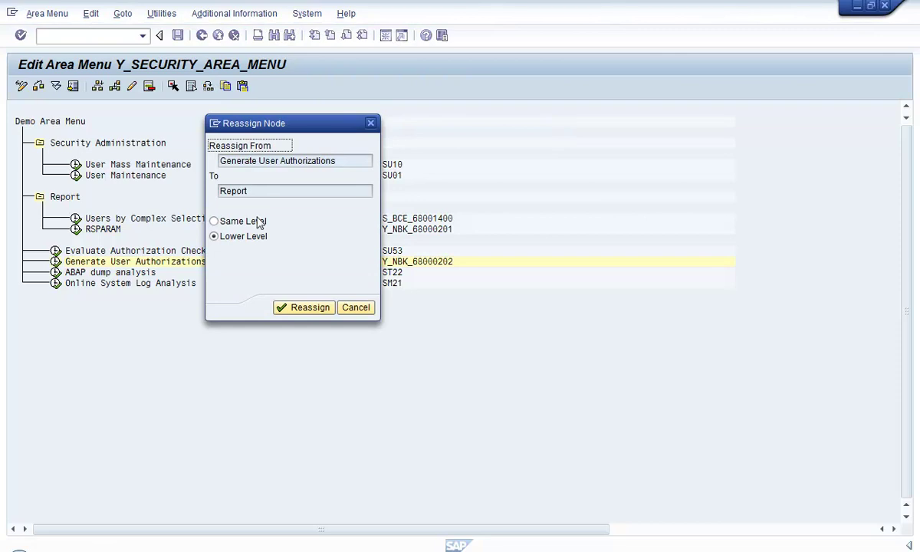
{"action": "left_click", "coordinate": [261, 241]}
{"action": "left_click", "coordinate": [299, 310]}
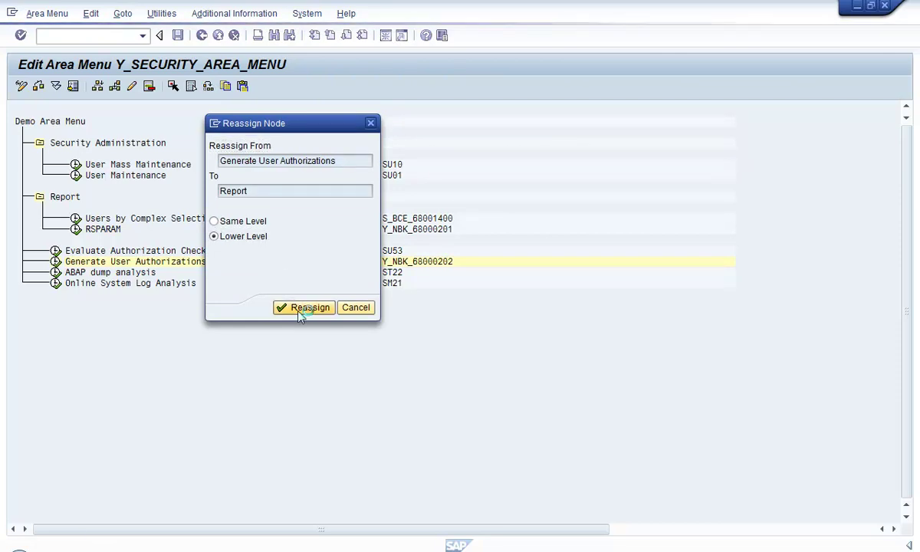
{"action": "left_click", "coordinate": [299, 310]}
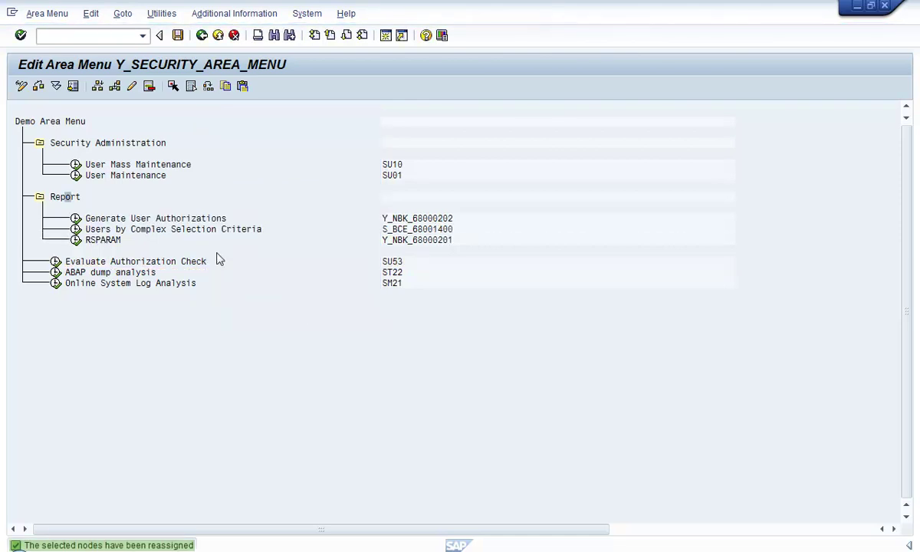
- Reassign the Evaluate Authorization Check (SU53) entry to the Security Administration folder at the lower level
{"action": "left_click", "coordinate": [126, 269]}
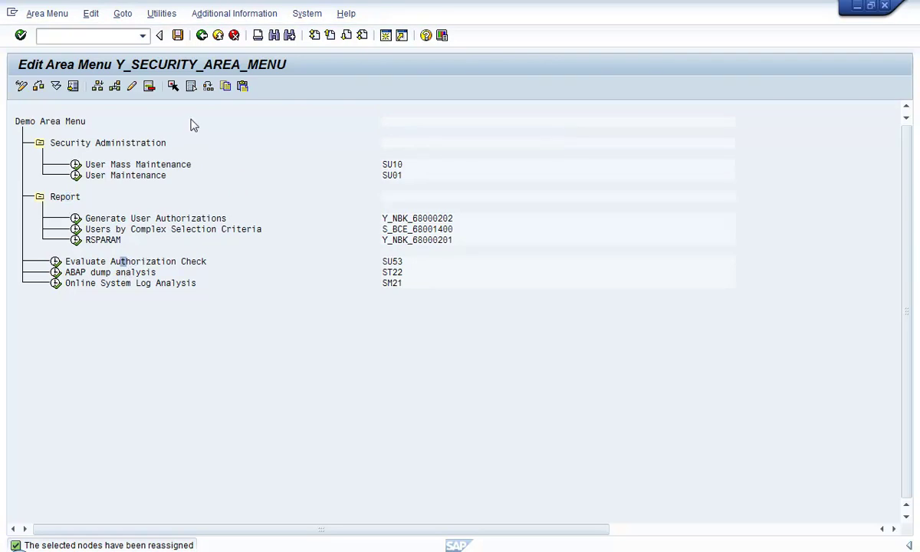
{"action": "left_click", "coordinate": [173, 87]}
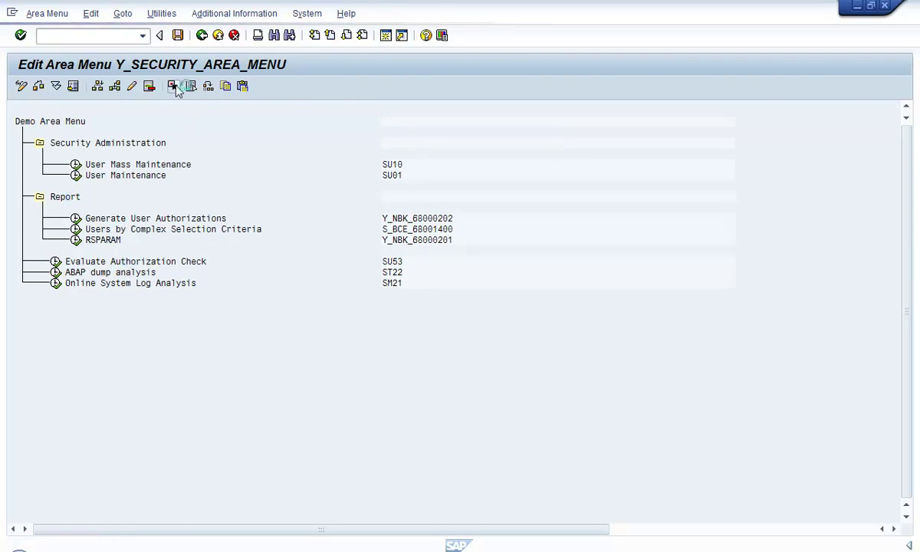
{"action": "left_click", "coordinate": [101, 143]}
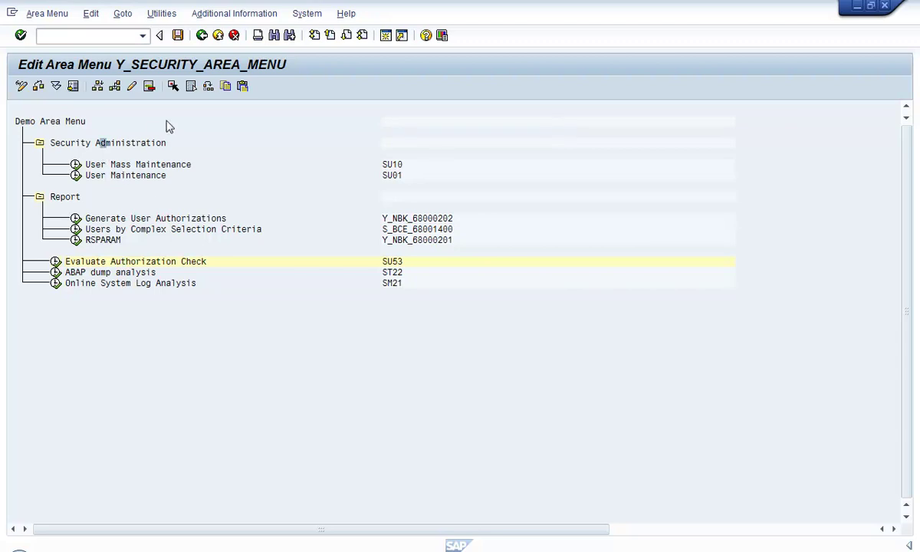
{"action": "left_click", "coordinate": [208, 88]}
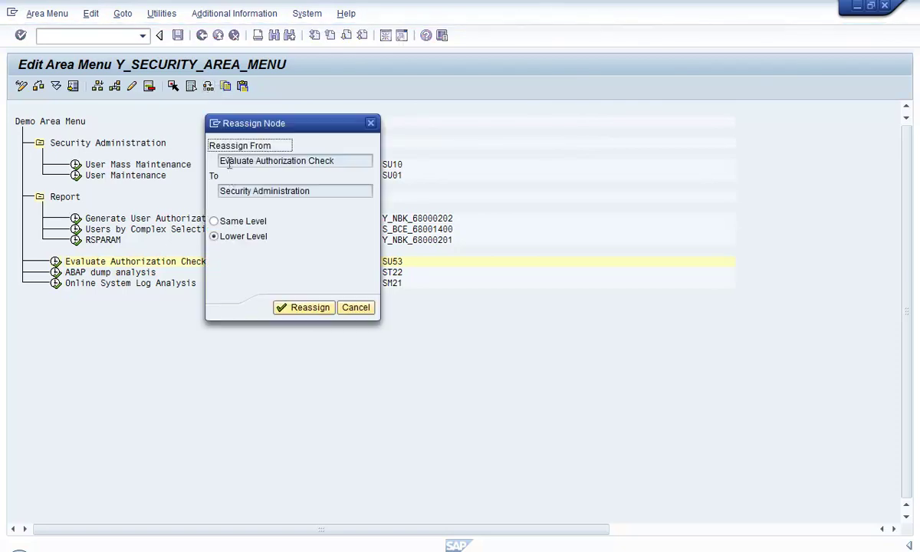
{"action": "left_click", "coordinate": [244, 240]}
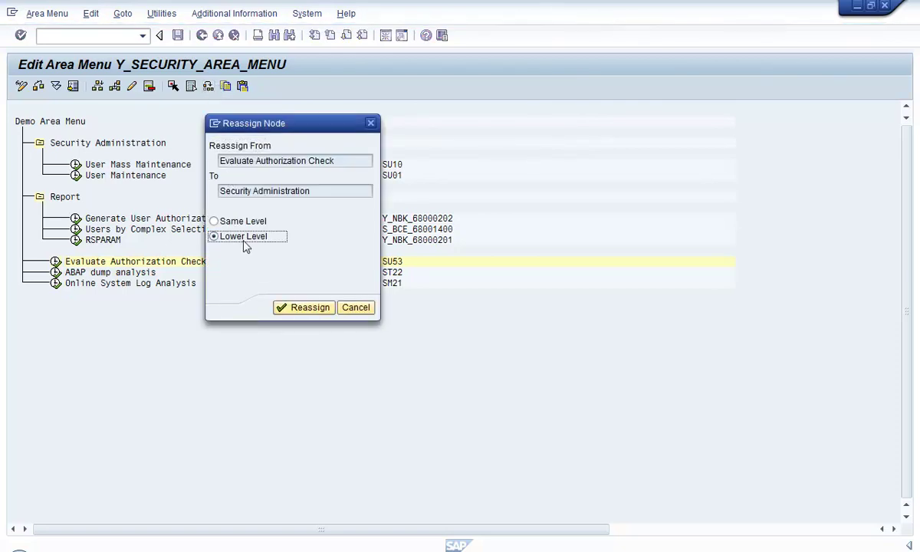
{"action": "left_click", "coordinate": [303, 308]}
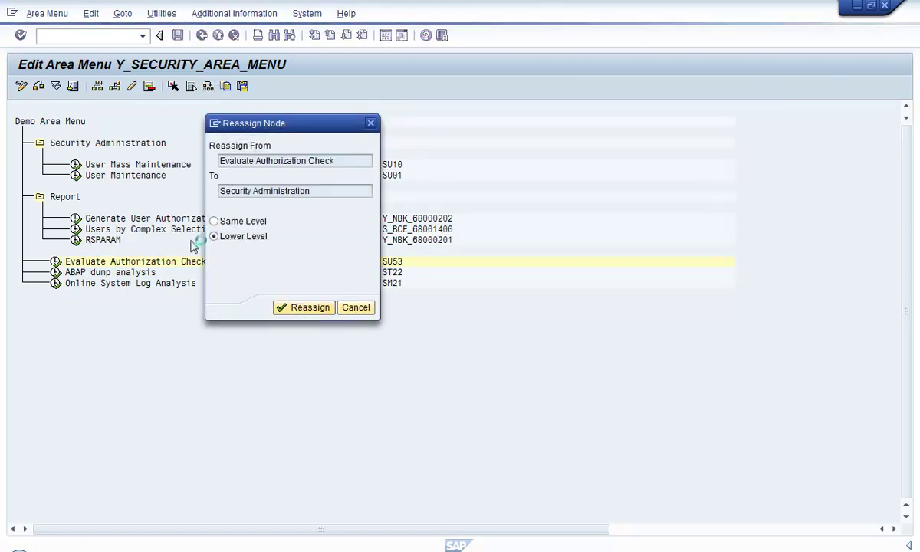
- Convert the ABAP dump analysis (ST22) entry to a folder named System Monitoring that holds the transaction
{"action": "double_click", "coordinate": [97, 275]}
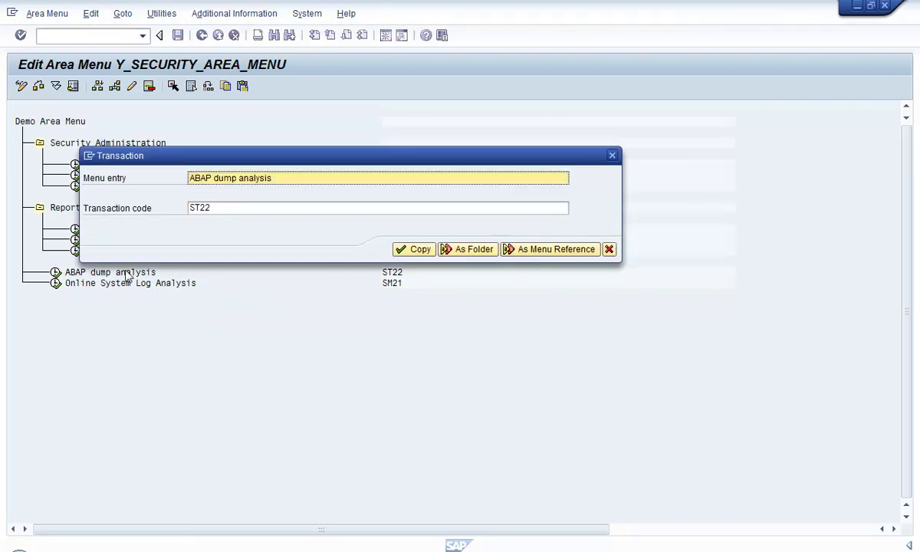
{"action": "left_click", "coordinate": [452, 250]}
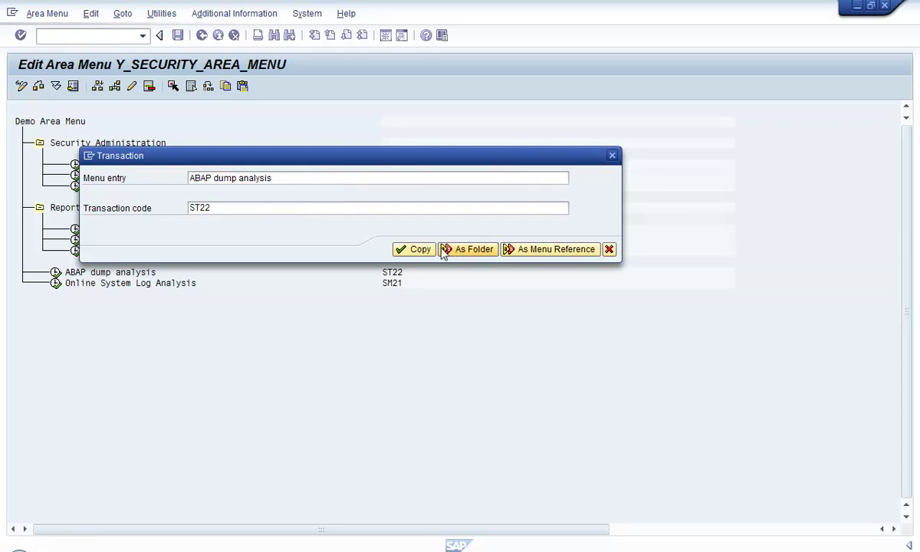
{"action": "left_click_drag", "start_coordinate": [292, 180], "coordinate": [137, 216]}
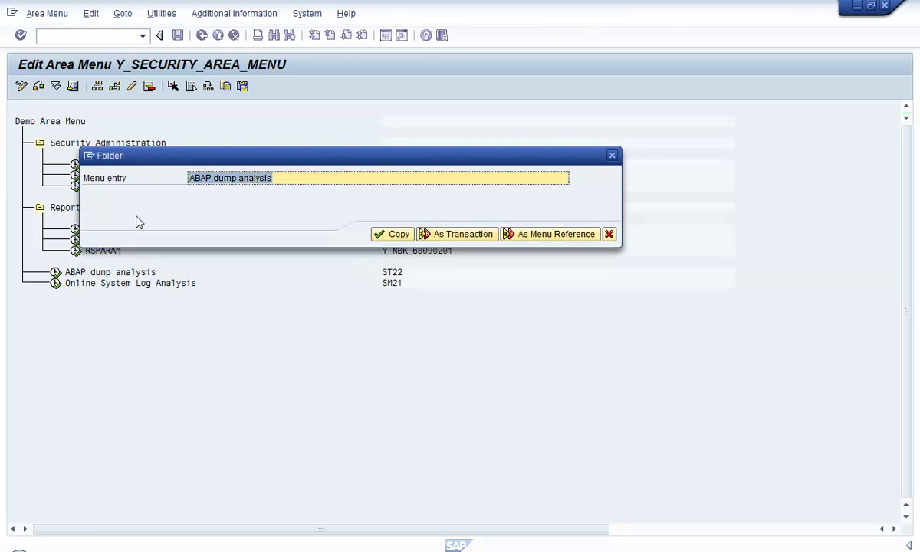
{"action": "type", "text": "System Monitoring"}
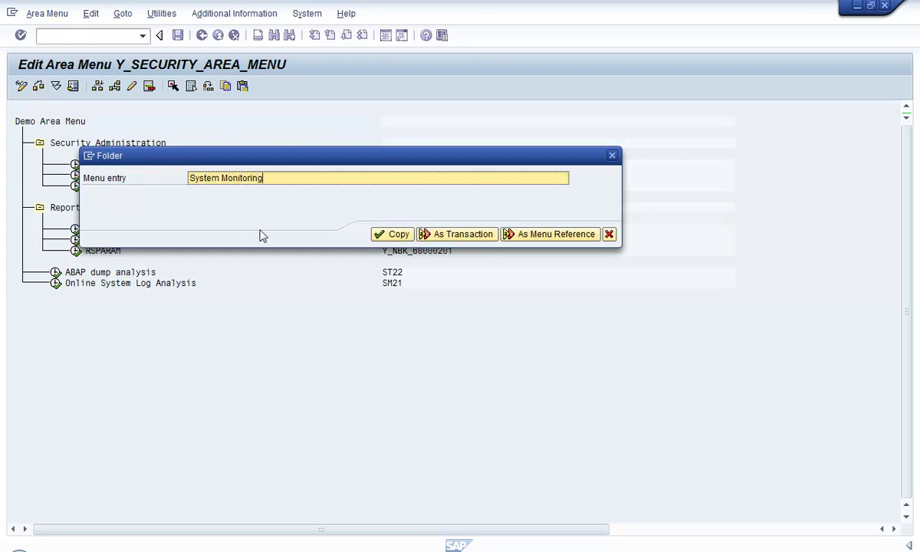
{"action": "left_click", "coordinate": [399, 236]}
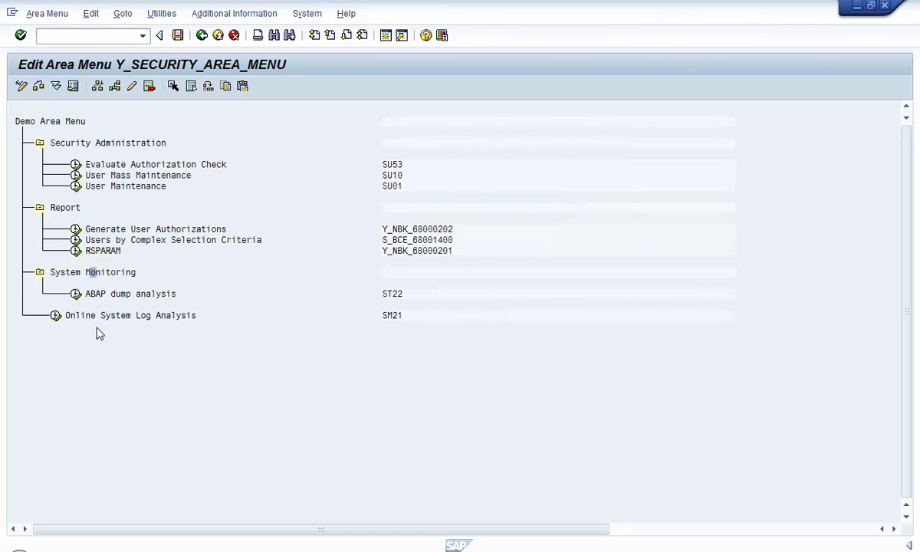
- Reassign the Online System Log Analysis (SM21) entry to the System Monitoring folder at the lower level
{"action": "left_click", "coordinate": [173, 86]}
{"action": "left_click", "coordinate": [119, 274]}
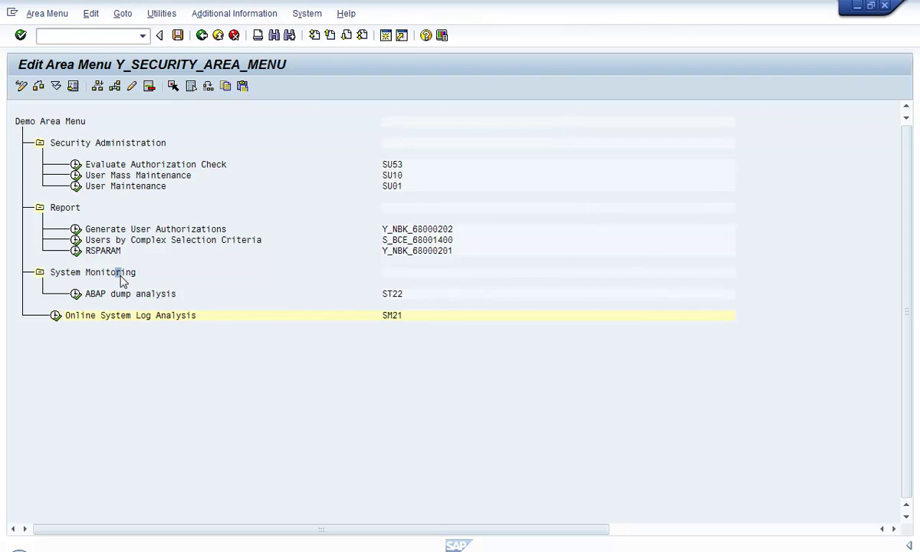
{"action": "left_click", "coordinate": [208, 87]}
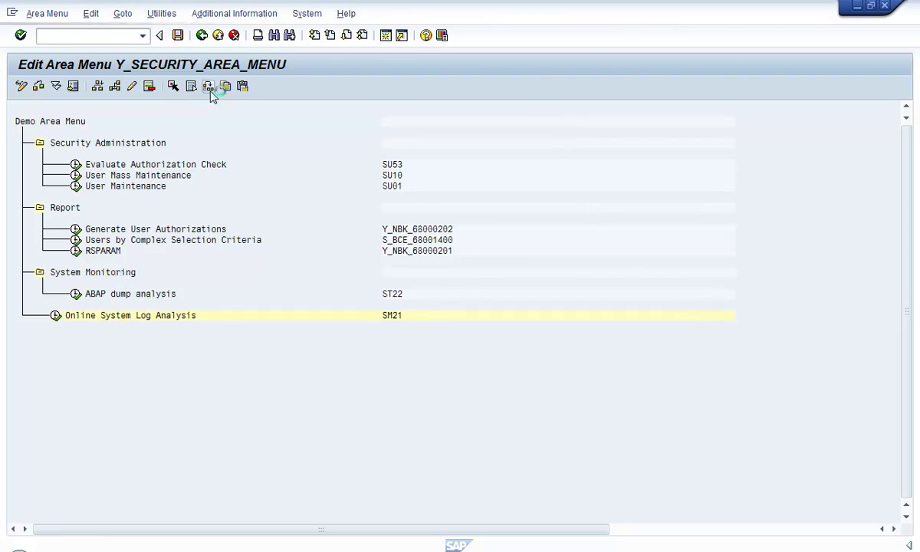
{"action": "left_click", "coordinate": [217, 242]}
{"action": "left_click", "coordinate": [293, 313]}
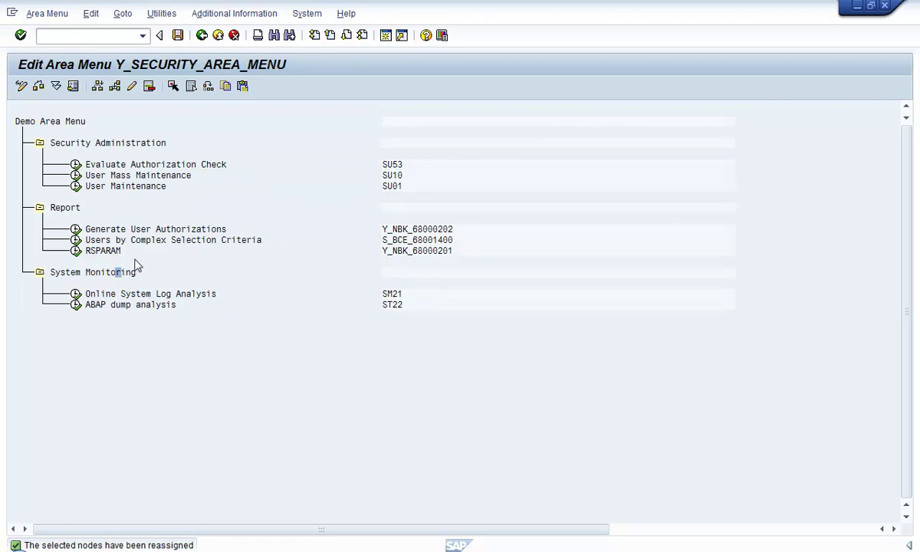
- Collapse and re-expand the area menu folders to examine how the entries are organized
{"action": "left_click", "coordinate": [44, 164]}
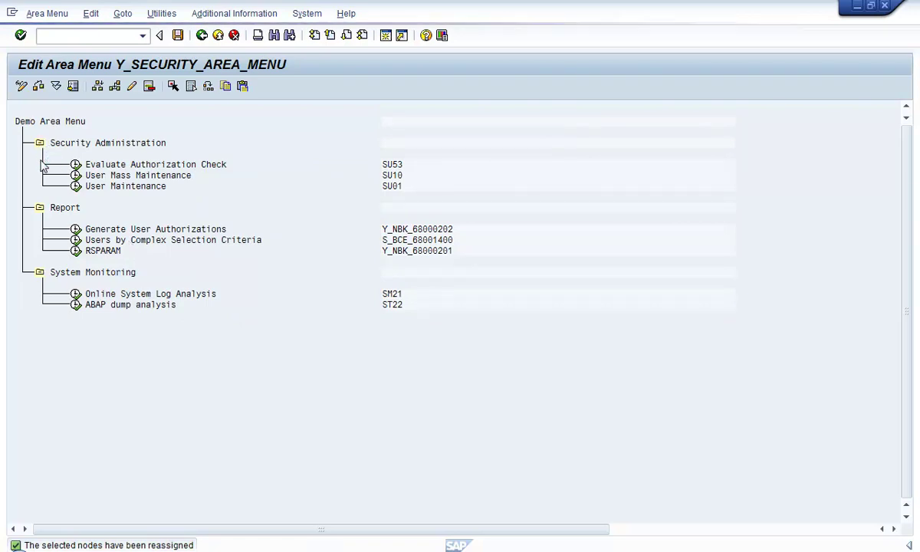
{"action": "left_click", "coordinate": [39, 153]}
{"action": "left_click", "coordinate": [40, 166]}
{"action": "left_click", "coordinate": [40, 165]}
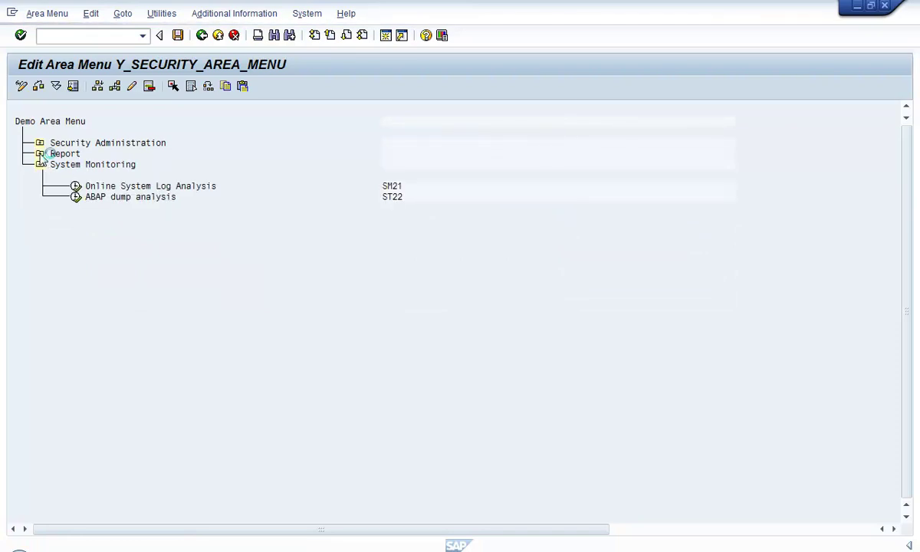
{"action": "left_click", "coordinate": [65, 154]}
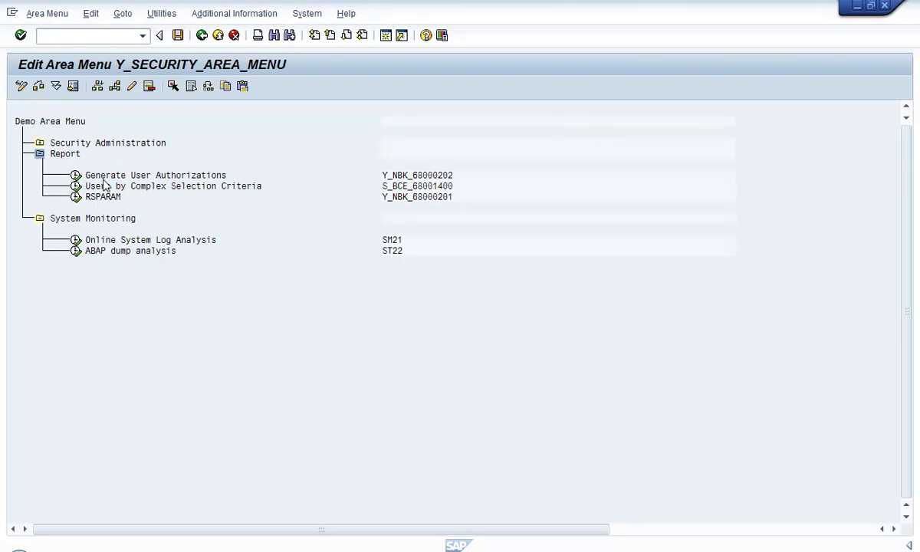
{"action": "left_click", "coordinate": [40, 144]}
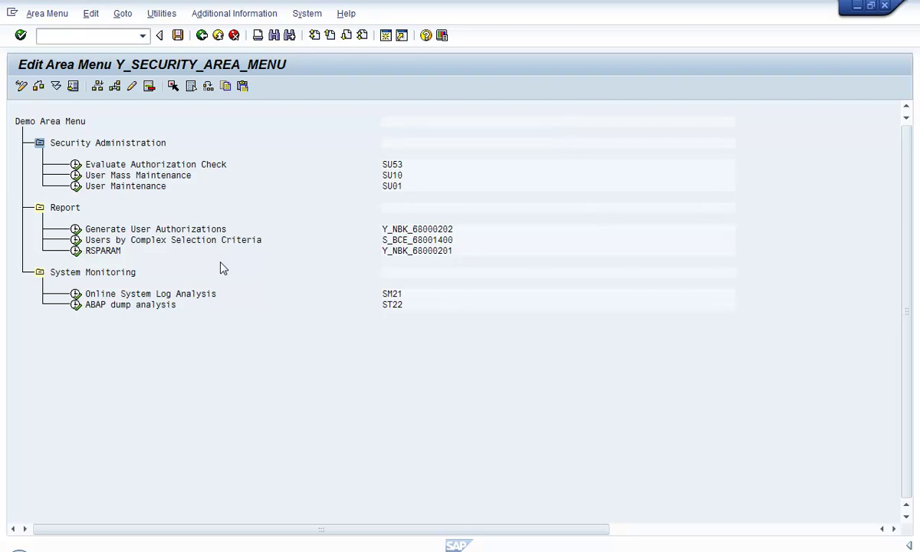
{"action": "double_click", "coordinate": [270, 276]}
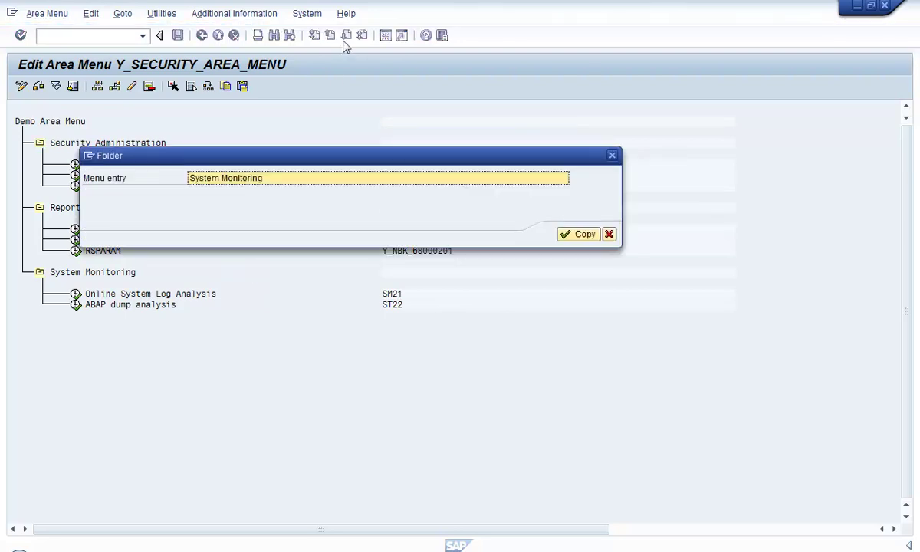
{"action": "left_click", "coordinate": [608, 235]}
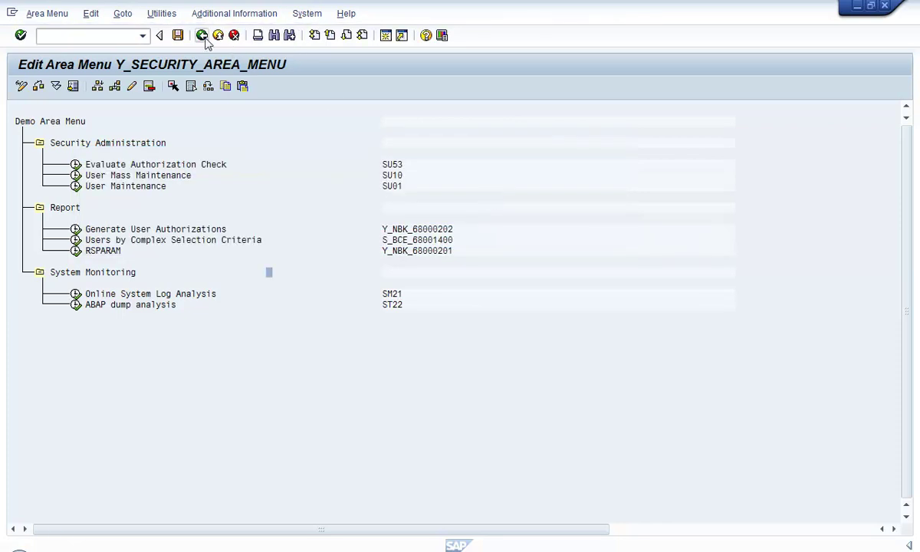
- Leave the area menu editor and save the changes to Y_SECURITY_AREA_MENU
{"action": "left_click", "coordinate": [204, 39]}
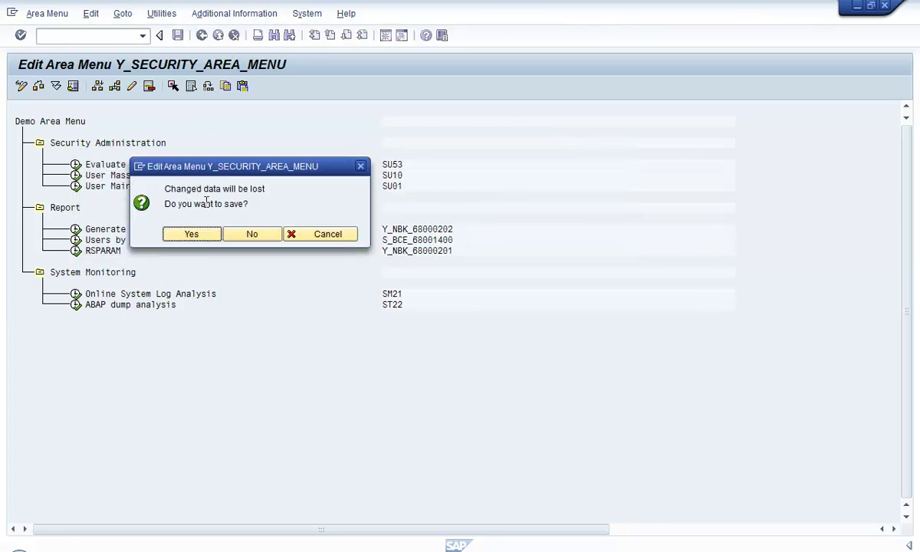
{"action": "left_click", "coordinate": [197, 235]}
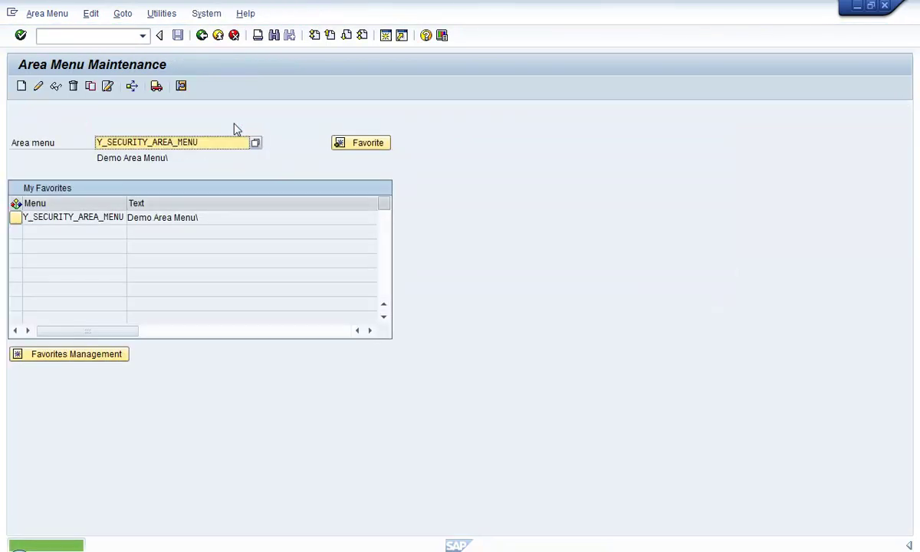
- Copy the area menu name Y_SECURITY_AREA_MENU and open a new SAP session
{"action": "left_click_drag", "start_coordinate": [214, 146], "coordinate": [47, 162]}
{"action": "key", "text": "ctrl+c"}
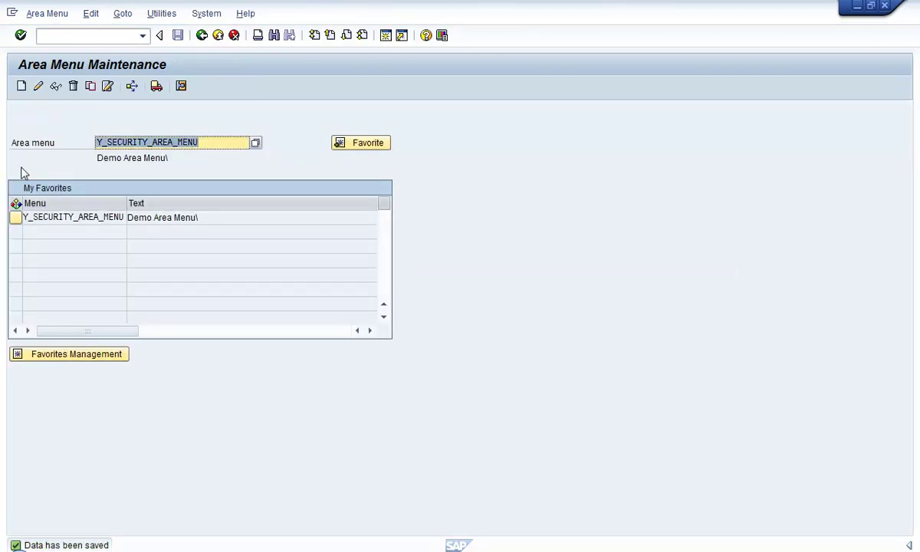
{"action": "left_click", "coordinate": [176, 147]}
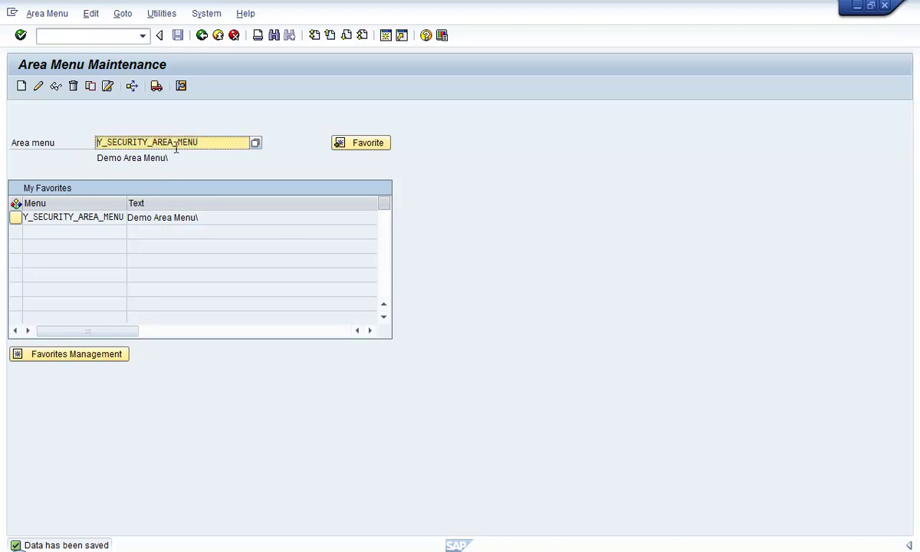
{"action": "left_click", "coordinate": [386, 36]}
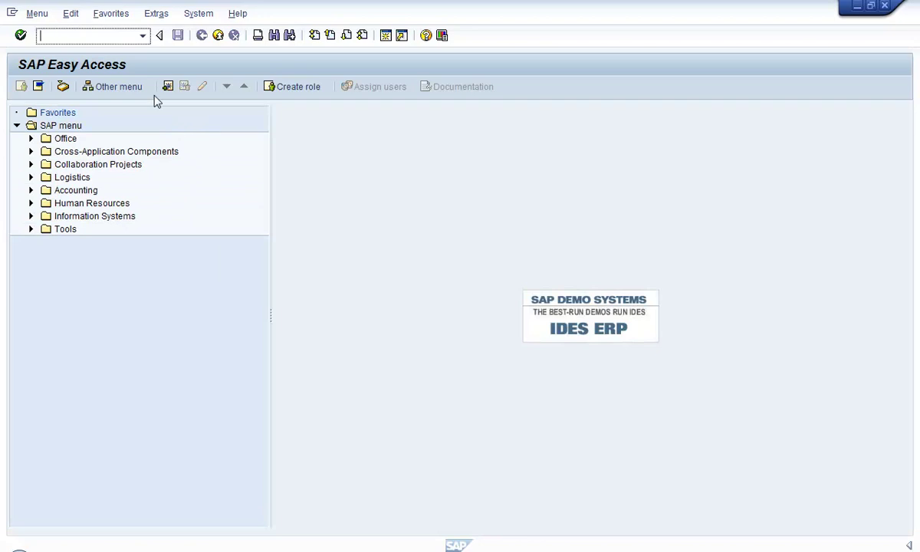
- In role maintenance (PFCG), create and save the single role Y_TEST_ROLE_FOR_AREA_MENUS with the description "Test Role for Aream Menu"
{"action": "type", "text": "pfcg"}
{"action": "key", "text": "Return"}
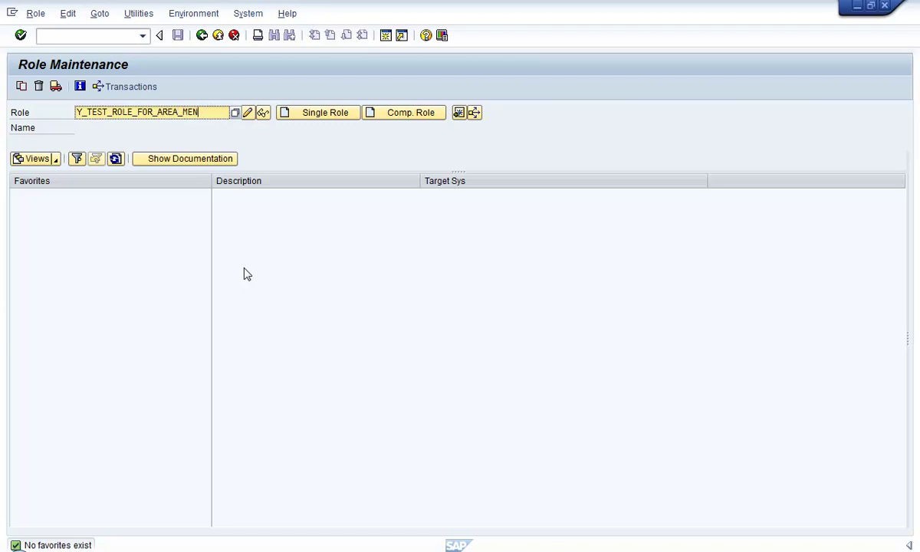
{"action": "left_click", "coordinate": [289, 117]}
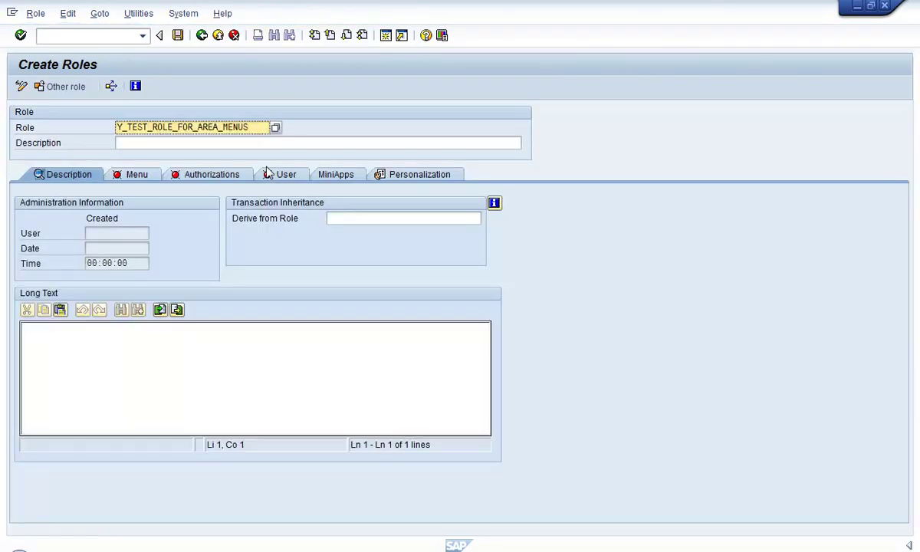
{"action": "left_click", "coordinate": [160, 143]}
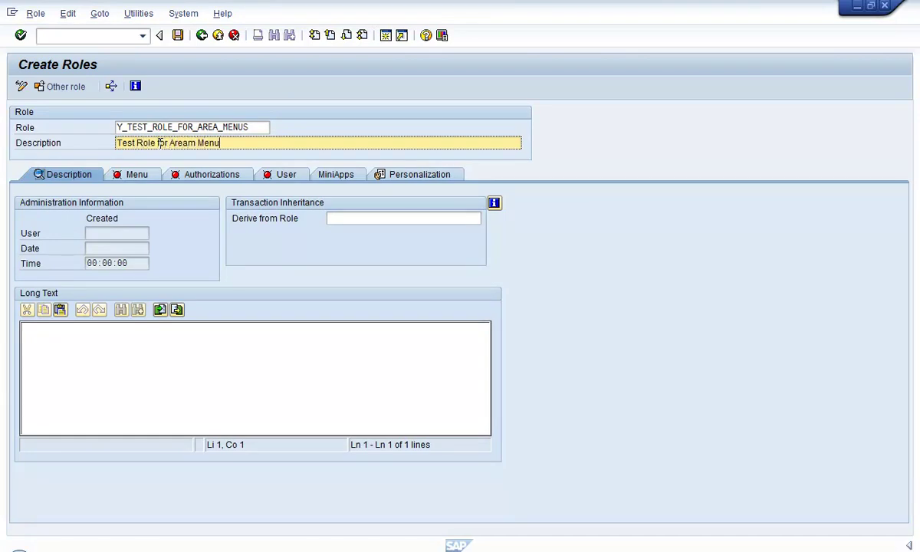
{"action": "left_click", "coordinate": [177, 35]}
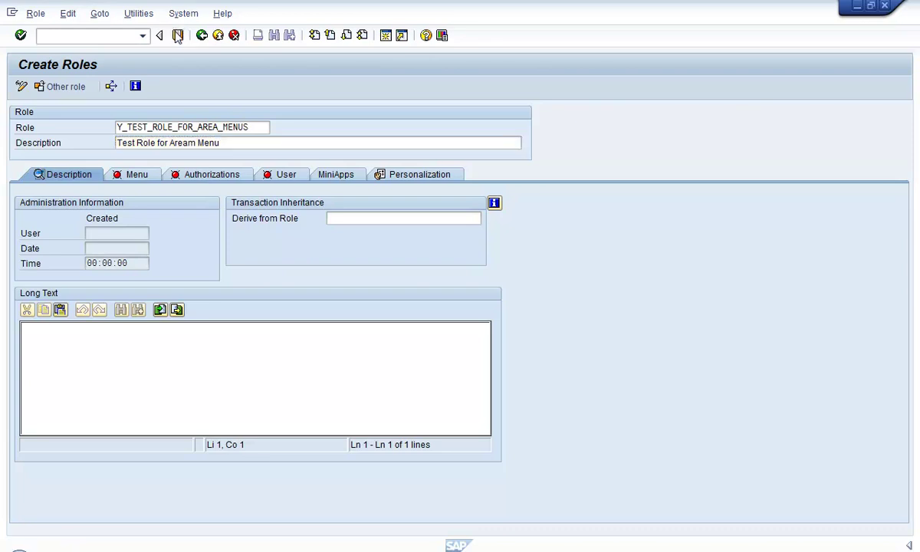
- Start copying a menu into the role from an area menu, choosing Y_SECURITY_AREA_MENU as the source
{"action": "left_click", "coordinate": [150, 181]}
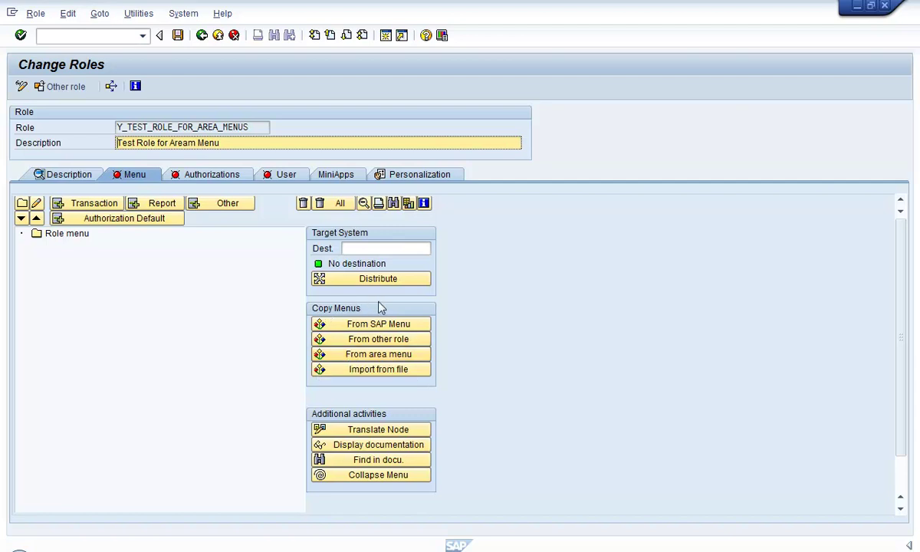
{"action": "left_click", "coordinate": [360, 357]}
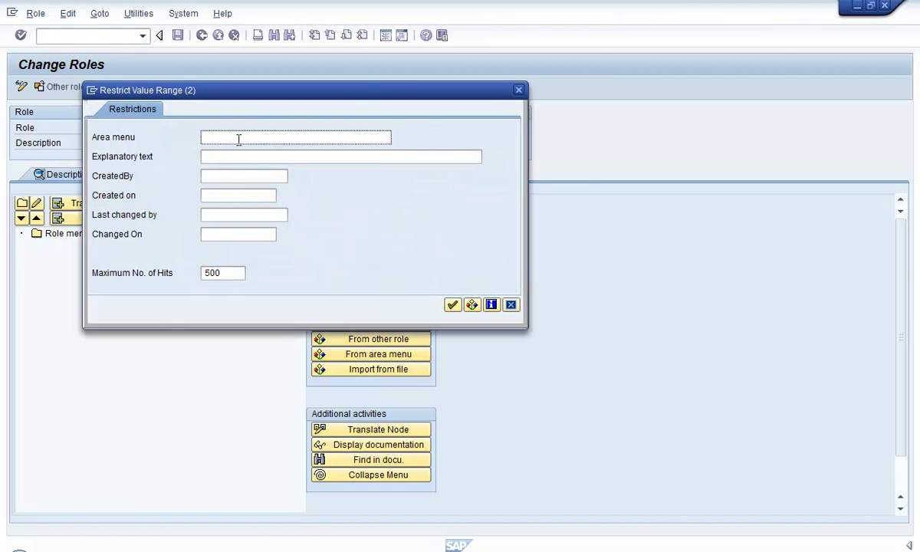
{"action": "key", "text": "ctrl+v"}
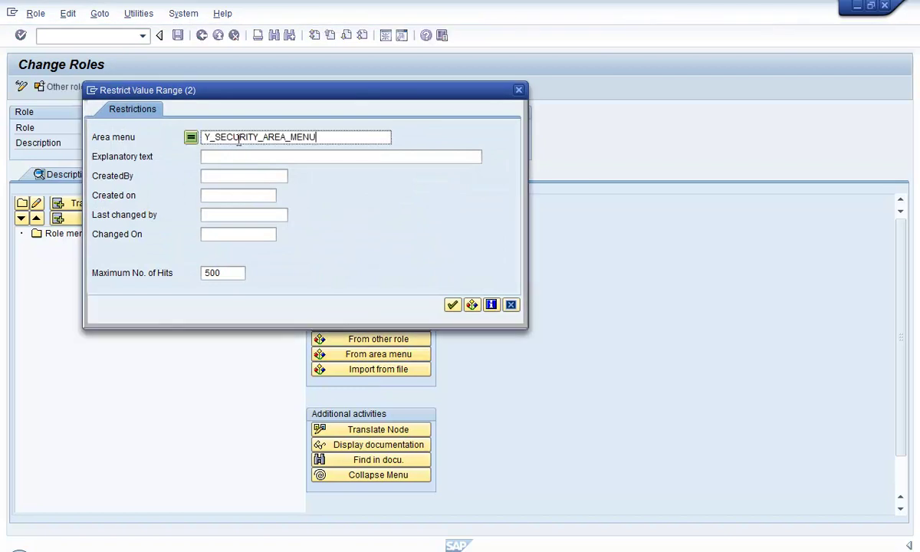
{"action": "left_click", "coordinate": [453, 305]}
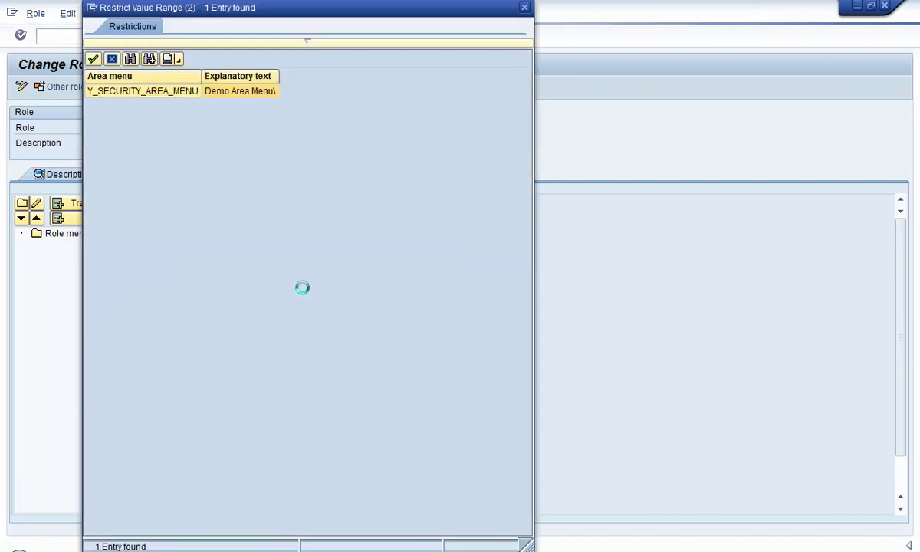
{"action": "double_click", "coordinate": [146, 91]}
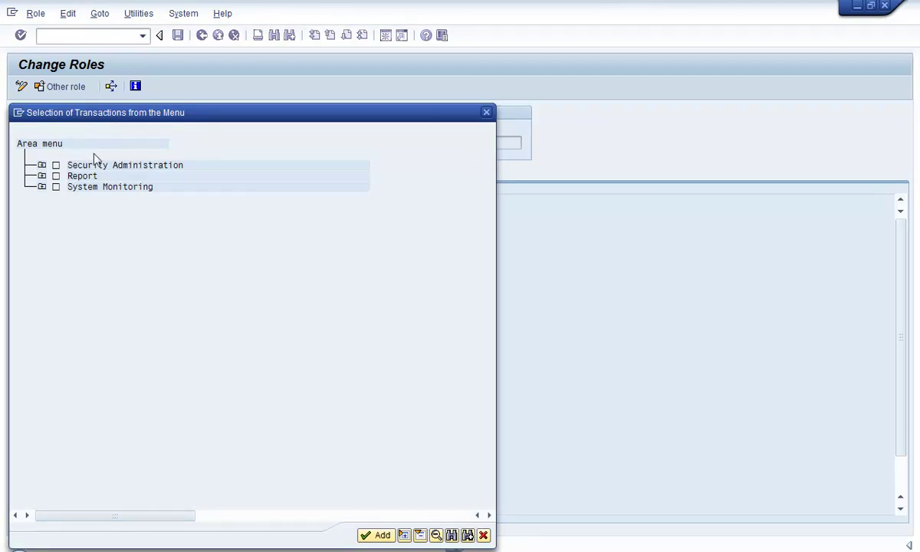
- Add the complete Security Administration, Report and System Monitoring folders to the role menu and check the System Monitoring entries
{"action": "left_click", "coordinate": [42, 165]}
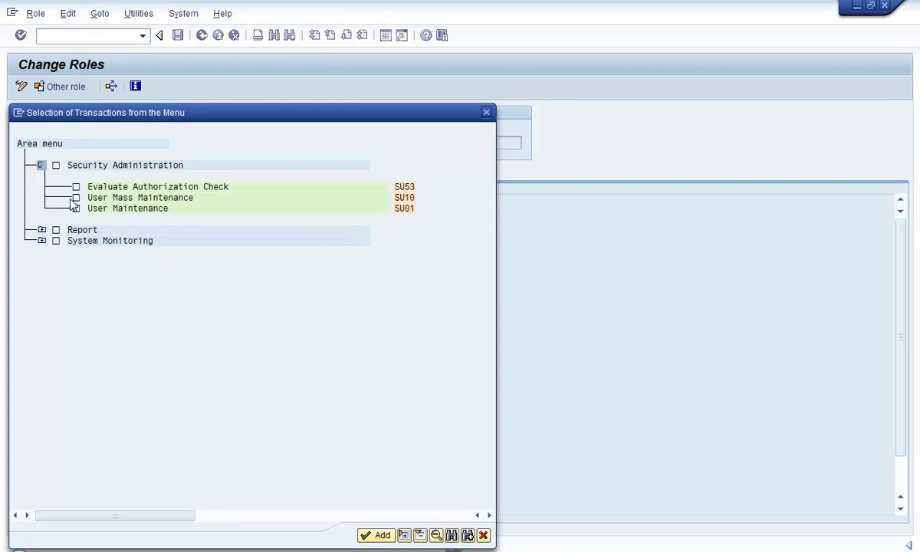
{"action": "left_click", "coordinate": [56, 166]}
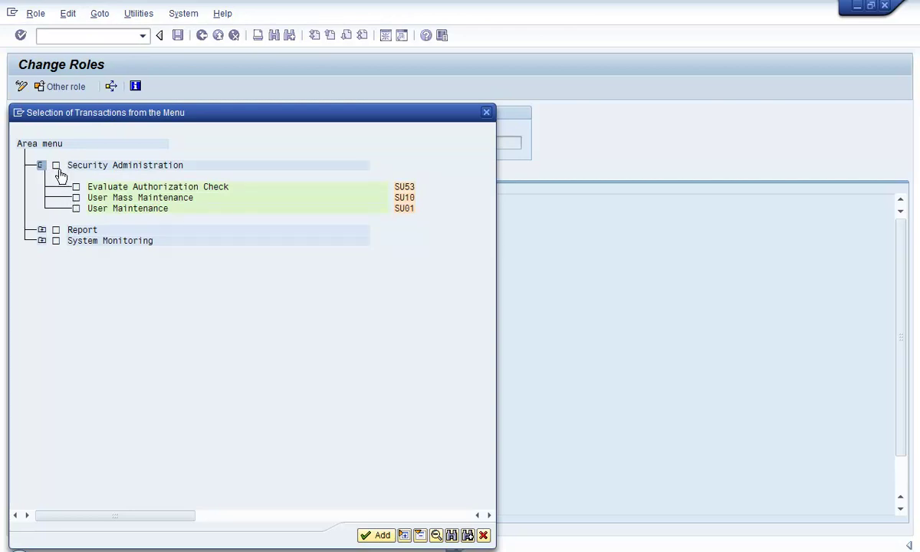
{"action": "left_click", "coordinate": [56, 229]}
{"action": "left_click", "coordinate": [56, 241]}
{"action": "left_click", "coordinate": [42, 242]}
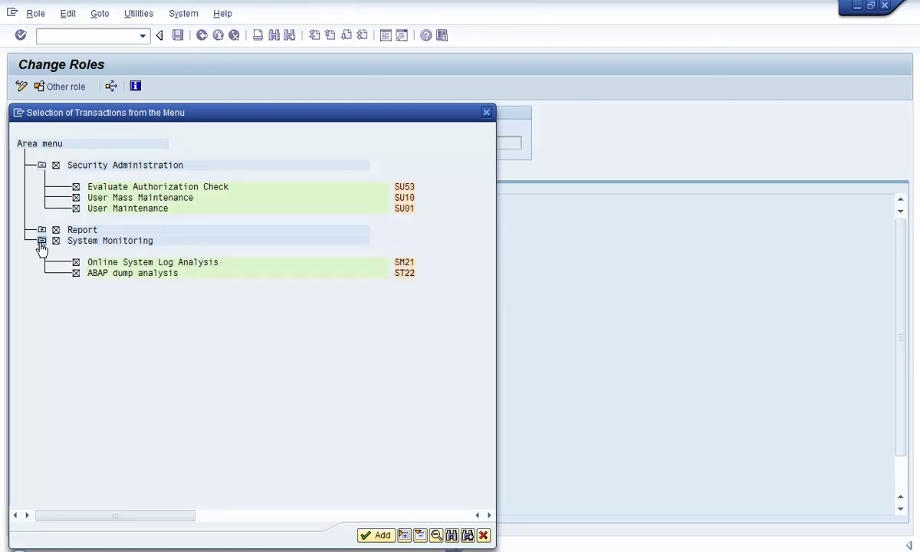
{"action": "left_click", "coordinate": [41, 230]}
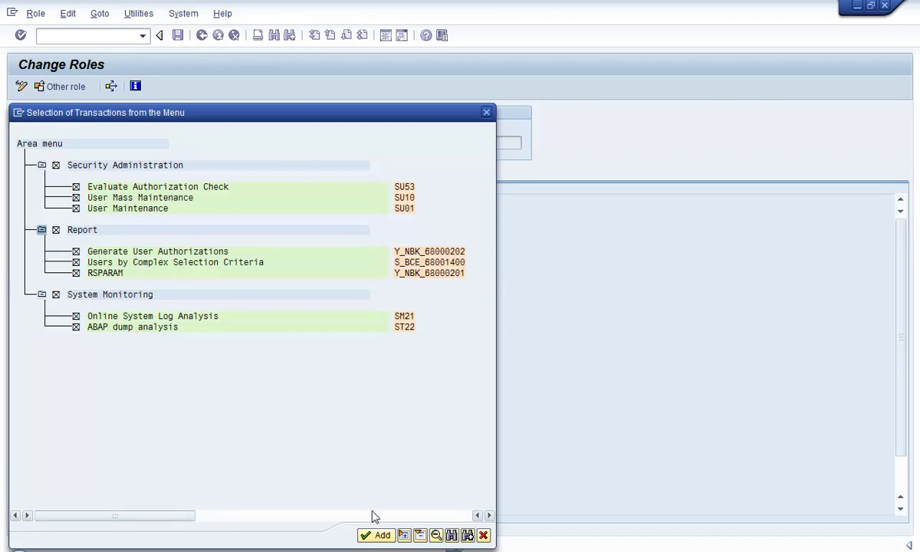
{"action": "left_click", "coordinate": [379, 537]}
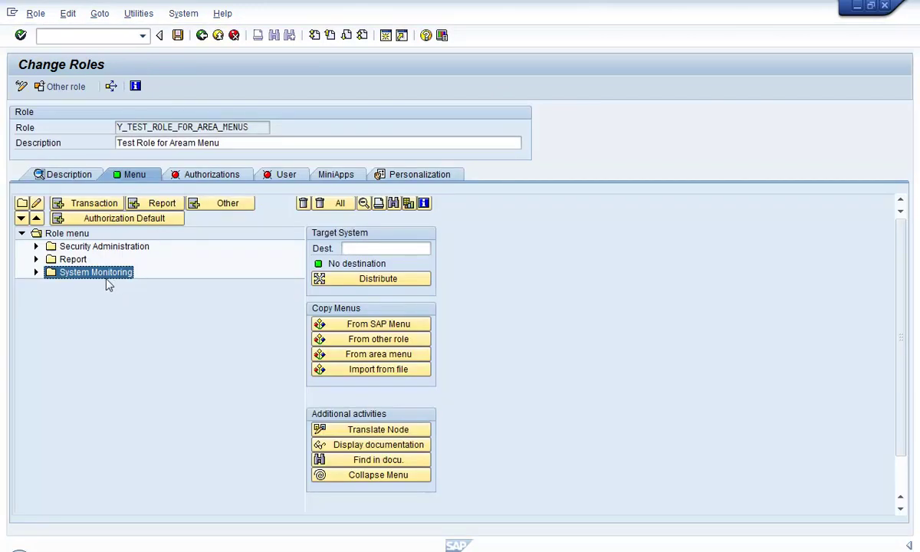
{"action": "left_click", "coordinate": [37, 272]}
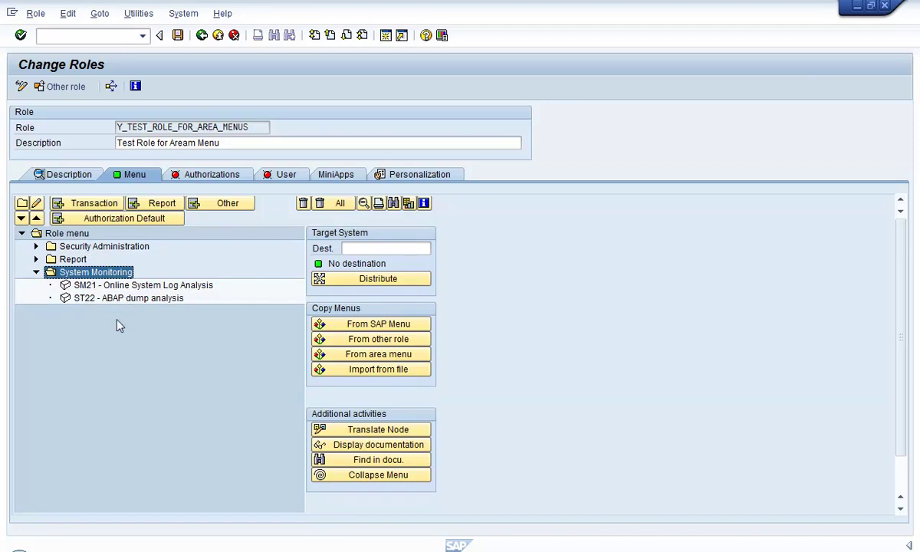
{"action": "left_click", "coordinate": [36, 272]}
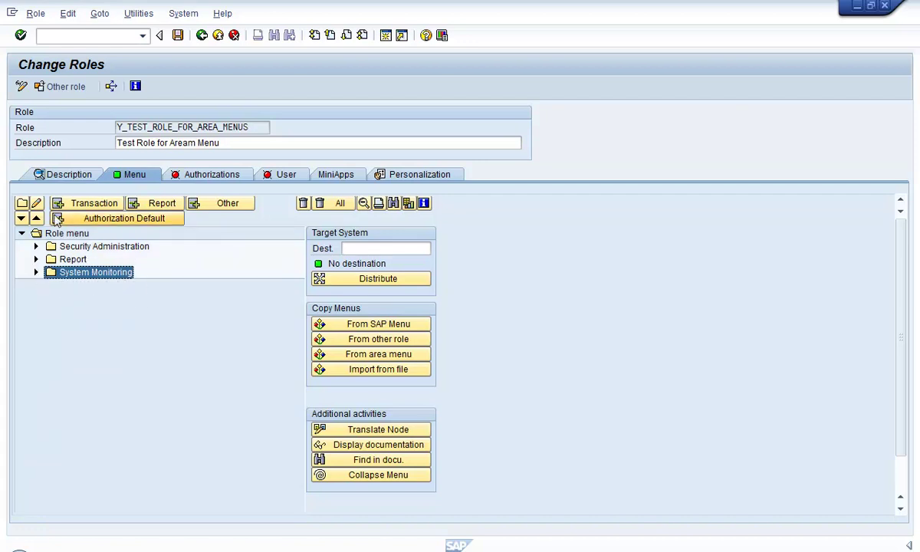
- Create a folder named "Common Access" in the role menu
{"action": "left_click", "coordinate": [61, 247]}
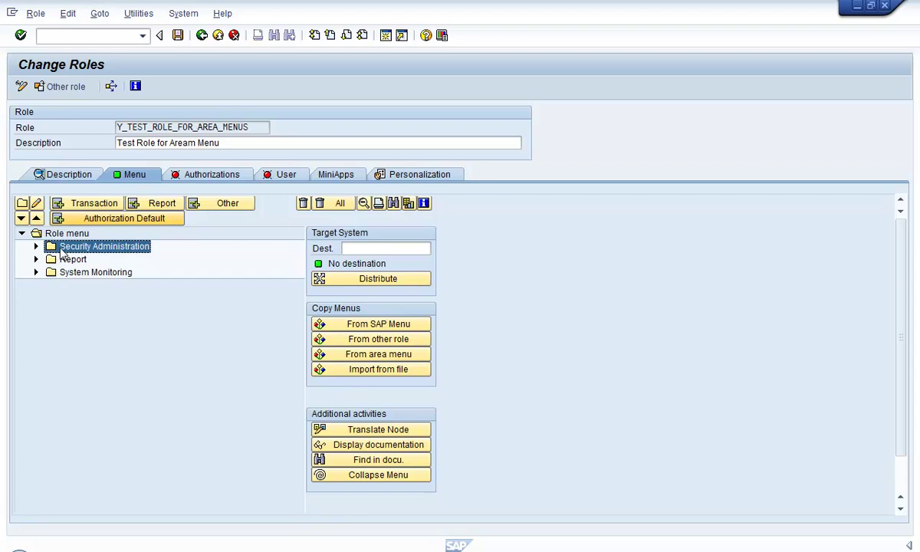
{"action": "left_click", "coordinate": [54, 341]}
{"action": "left_click", "coordinate": [22, 203]}
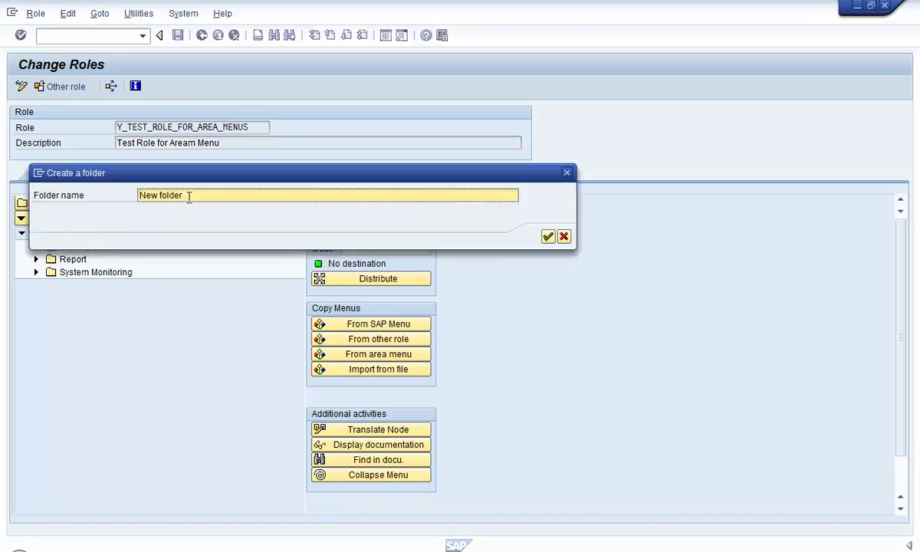
{"action": "left_click_drag", "start_coordinate": [192, 197], "coordinate": [129, 202]}
{"action": "type", "text": "HR"}
{"action": "left_click", "coordinate": [548, 236]}
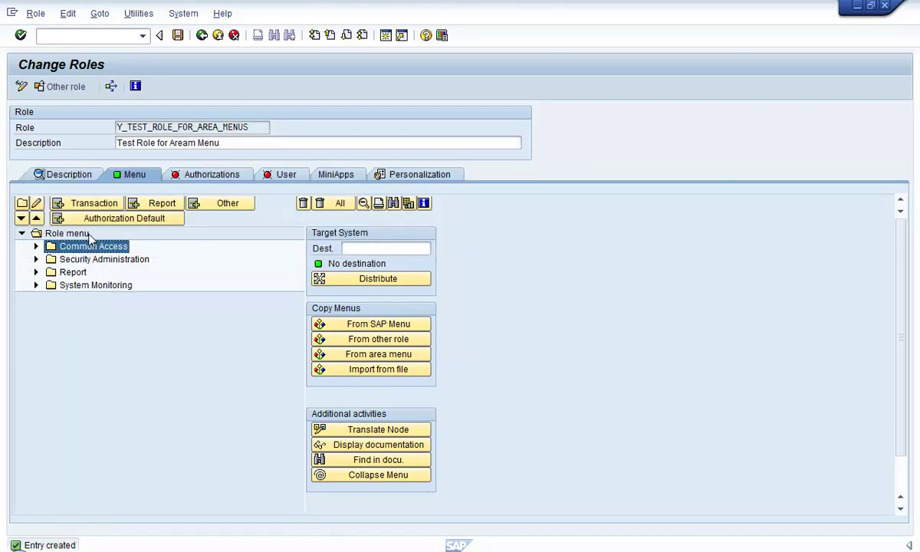
- Assign the transaction SO21 to the Common Access folder of the role menu
{"action": "left_click", "coordinate": [88, 209]}
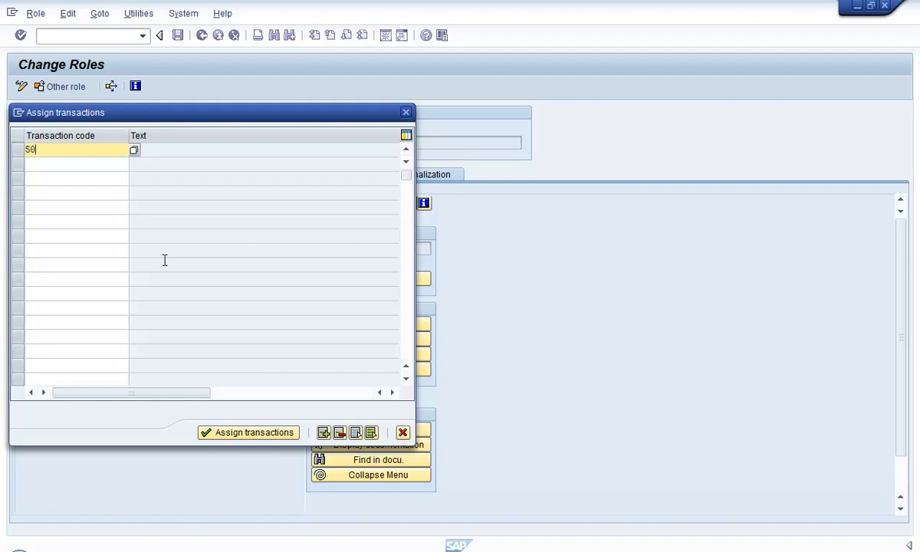
{"action": "type", "text": "21"}
{"action": "key", "text": "Return"}
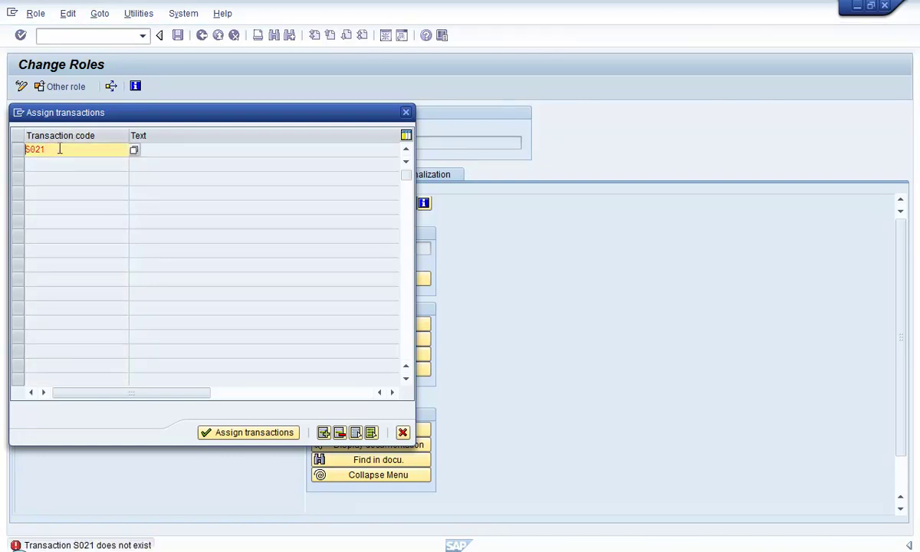
{"action": "type", "text": "S"}
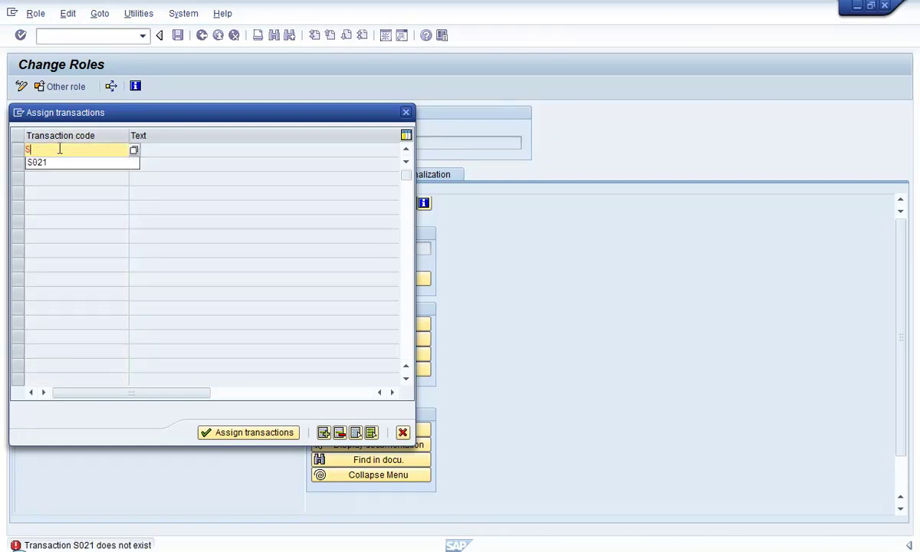
{"action": "type", "text": "021"}
{"action": "key", "text": "Return"}
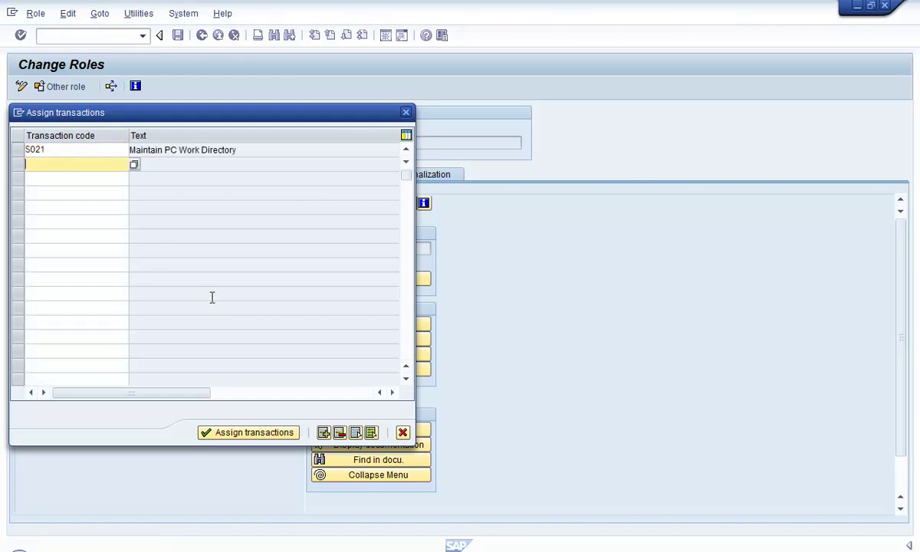
{"action": "left_click", "coordinate": [212, 434]}
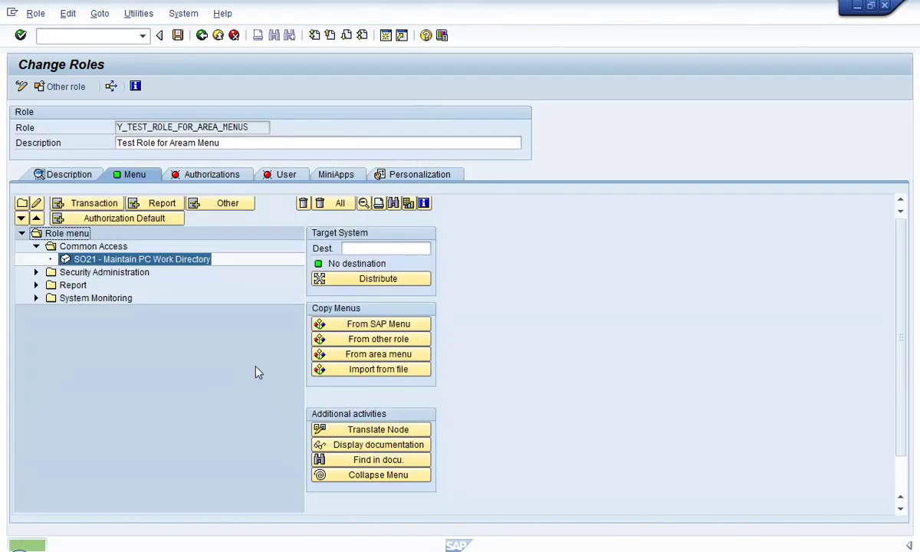
- Collapse the role menu folders after a brief check, then save the role and return to the SAP Easy Access screen
{"action": "left_click", "coordinate": [36, 272]}
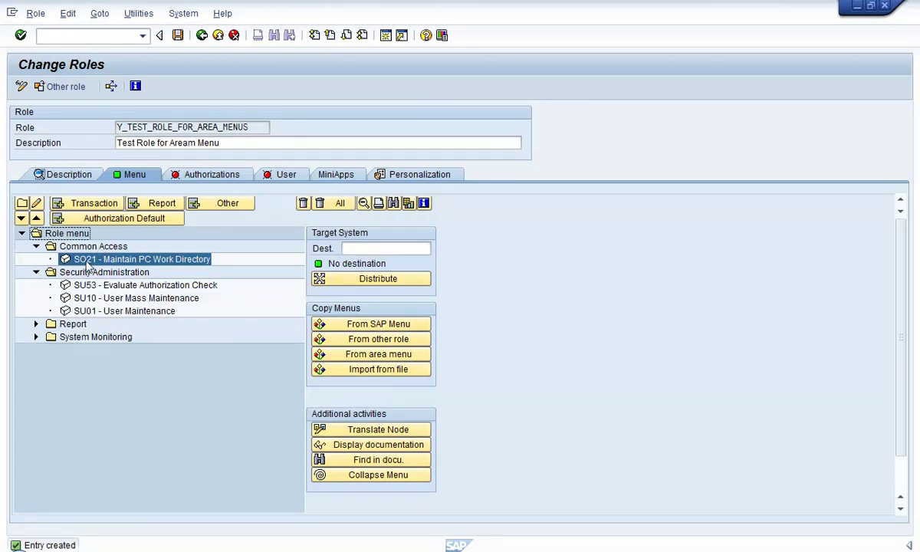
{"action": "left_click", "coordinate": [35, 272]}
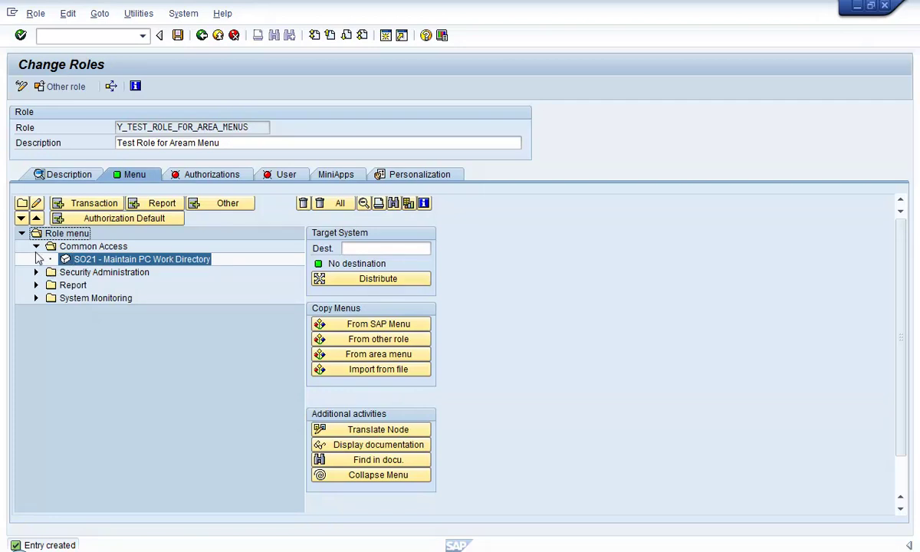
{"action": "left_click", "coordinate": [36, 246]}
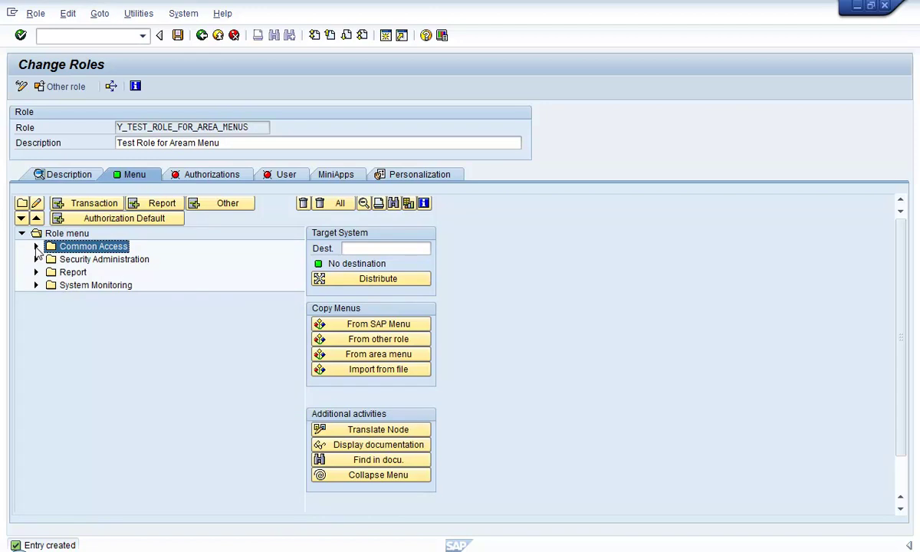
{"action": "left_click", "coordinate": [97, 317]}
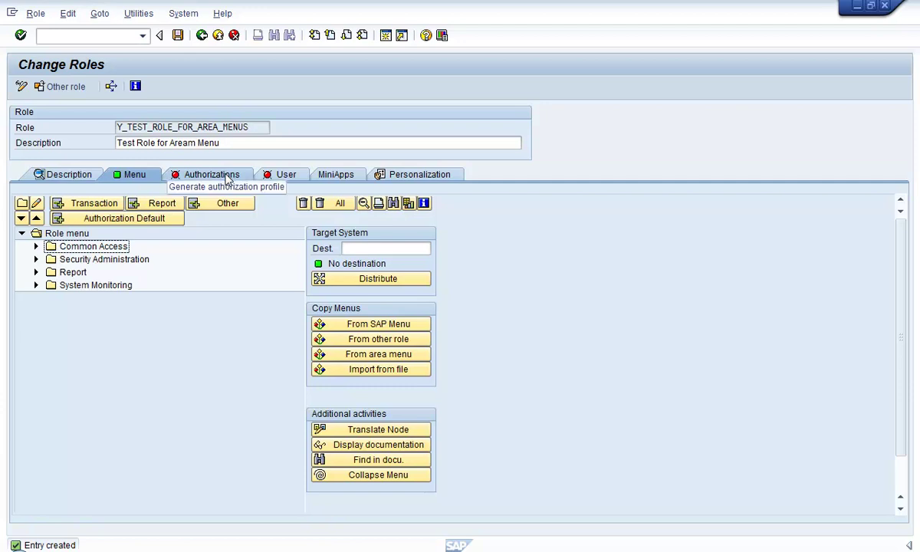
{"action": "left_click", "coordinate": [182, 37]}
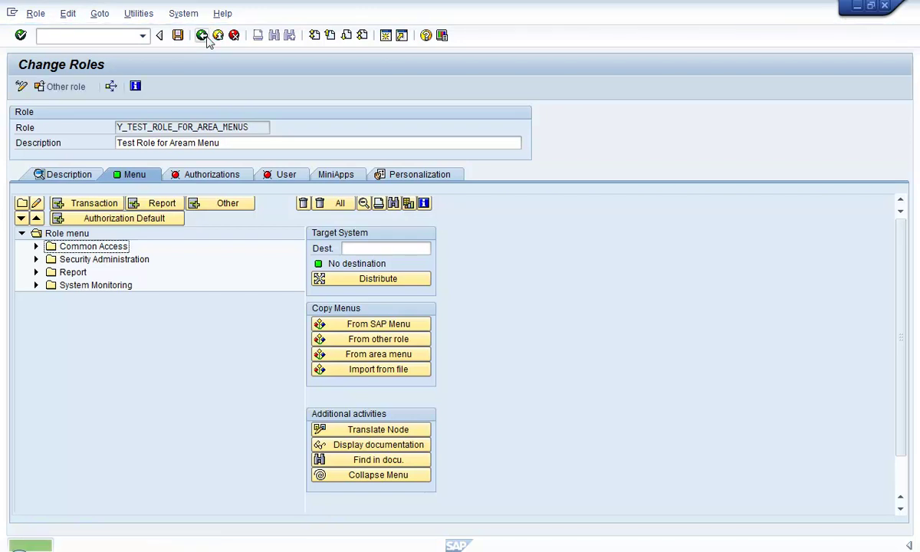
{"action": "left_click", "coordinate": [204, 36]}
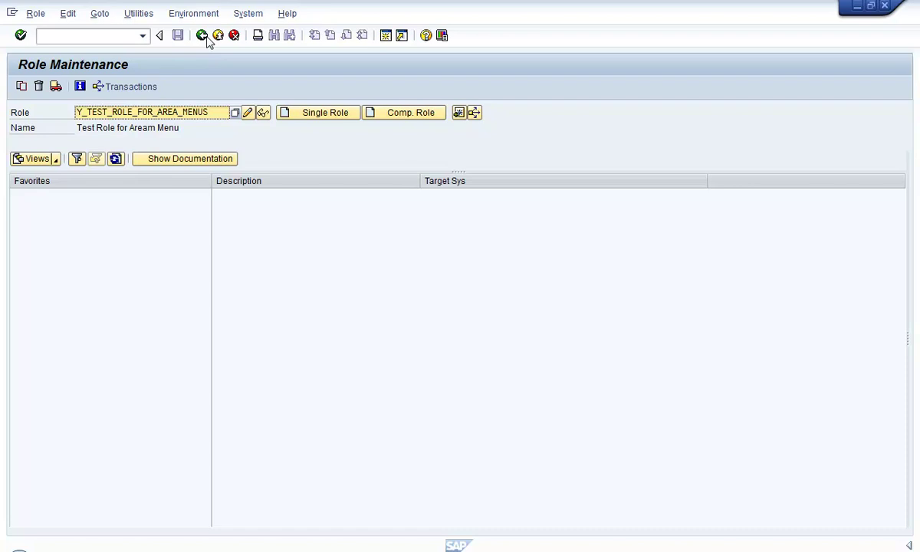
{"action": "left_click", "coordinate": [204, 36]}
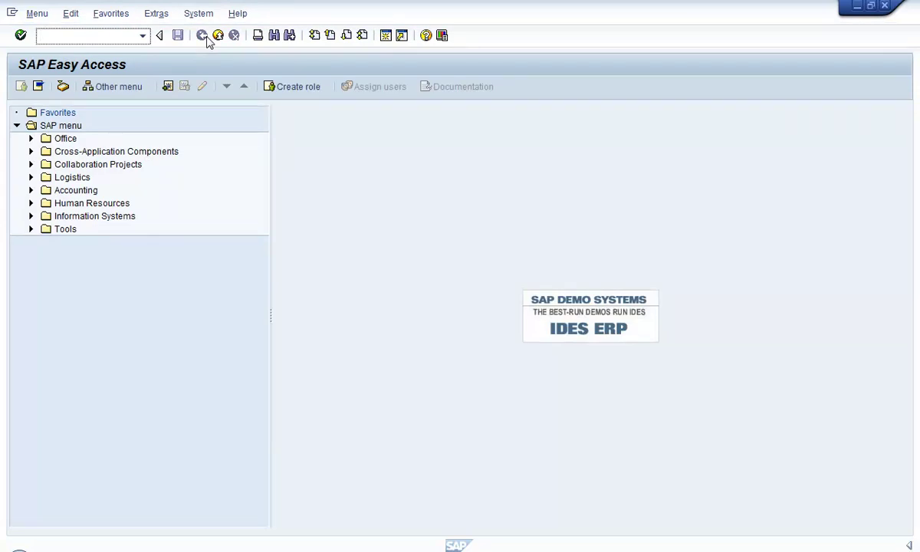
- Open the user ZTEST for editing in user maintenance (SU01)
{"action": "type", "text": "su01"}
{"action": "key", "text": "Return"}
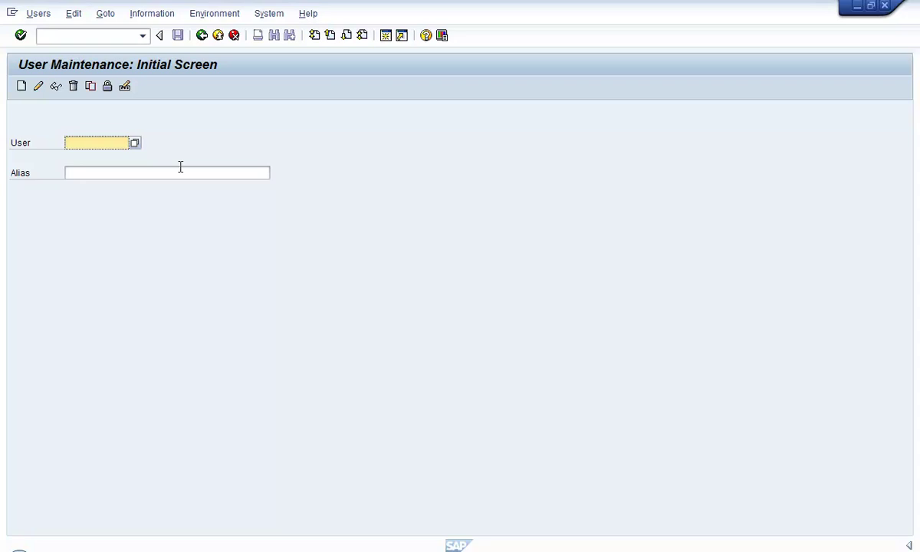
{"action": "type", "text": "ztest"}
{"action": "left_click", "coordinate": [40, 87]}
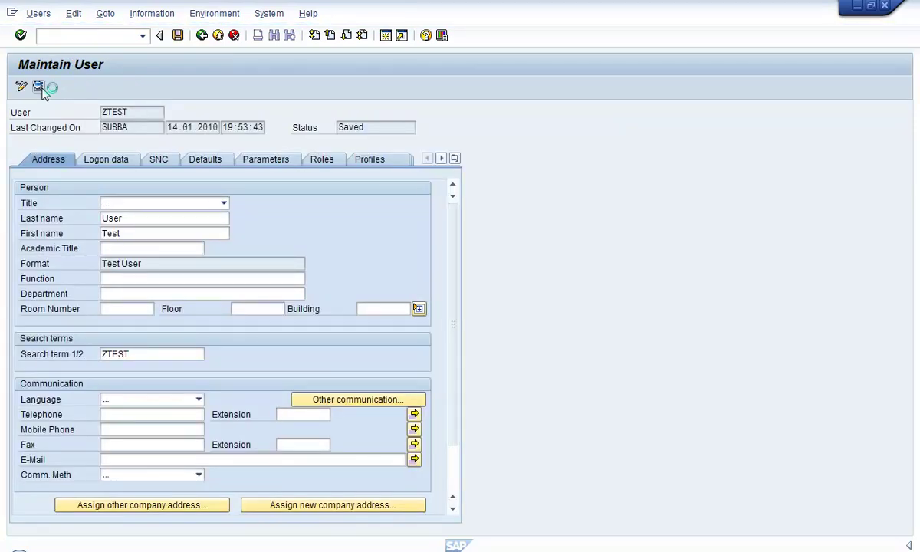
- Look up the area menu Y_SECURITY_AREA_MENU and set it as the user's default start menu
{"action": "left_click", "coordinate": [129, 161]}
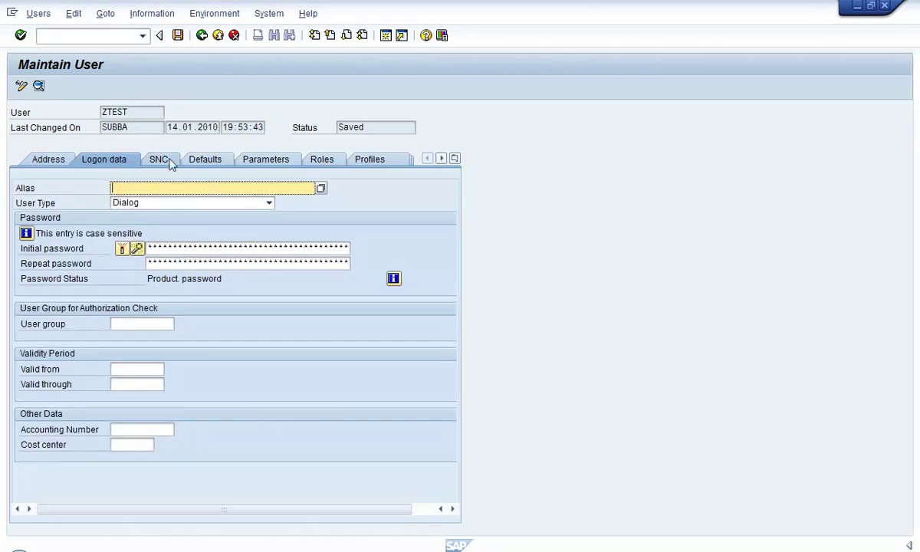
{"action": "left_click", "coordinate": [215, 162]}
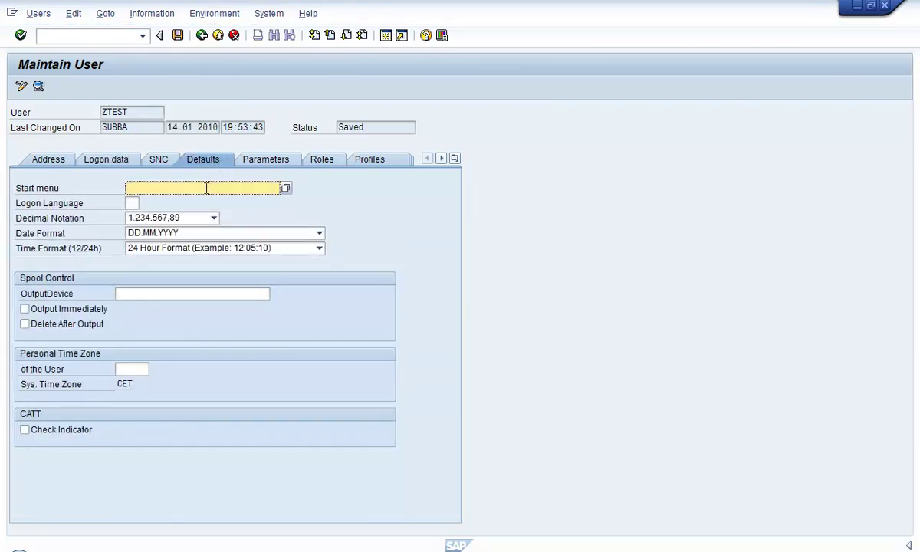
{"action": "left_click", "coordinate": [286, 189]}
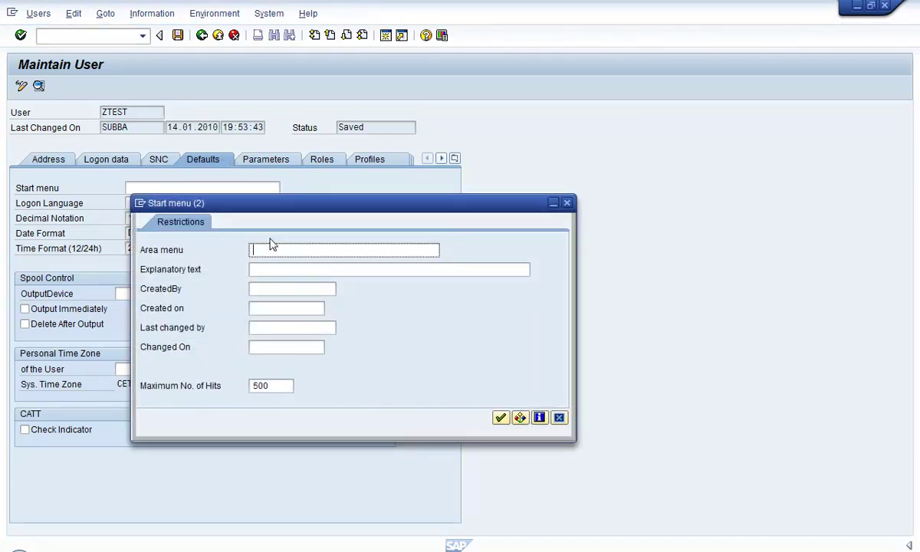
{"action": "type", "text": "Y_SECURITY_AREA_MENU"}
{"action": "left_click", "coordinate": [500, 417]}
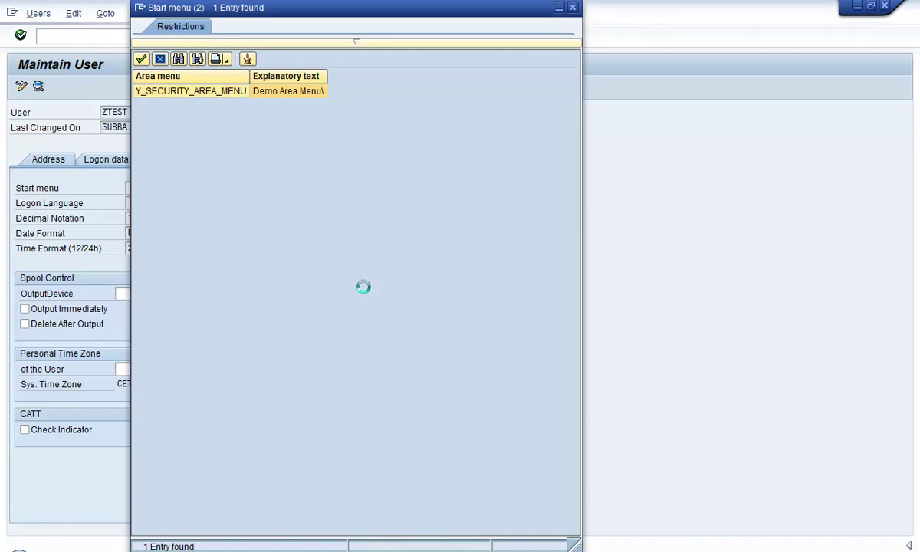
{"action": "double_click", "coordinate": [177, 93]}
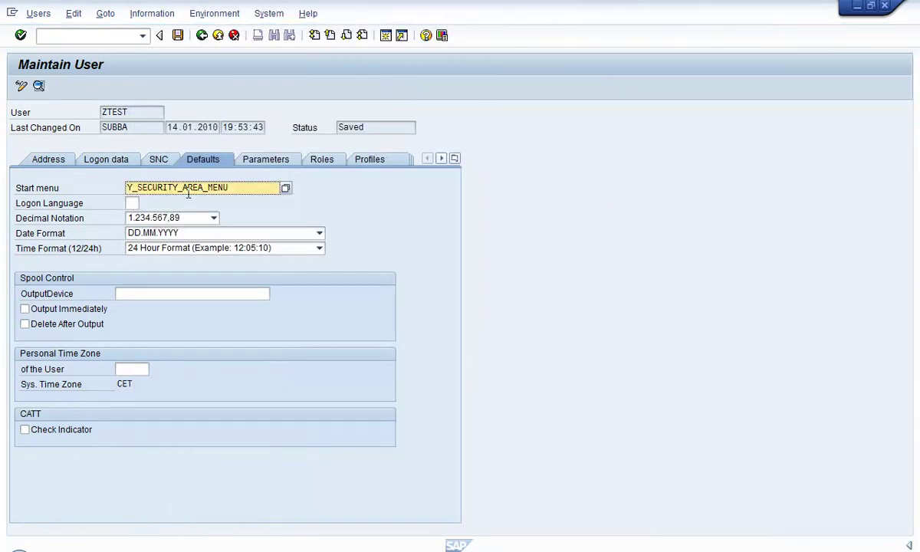
{"action": "left_click_drag", "start_coordinate": [230, 188], "coordinate": [106, 193]}
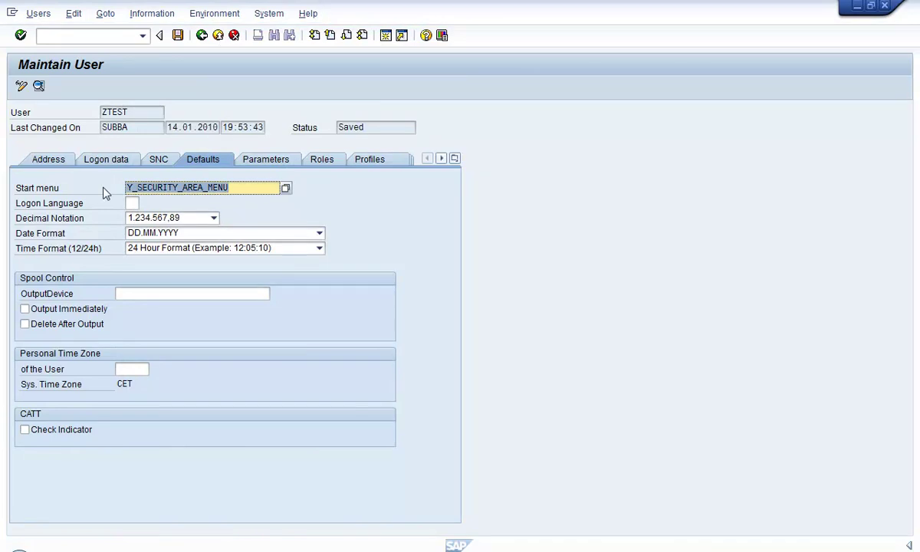